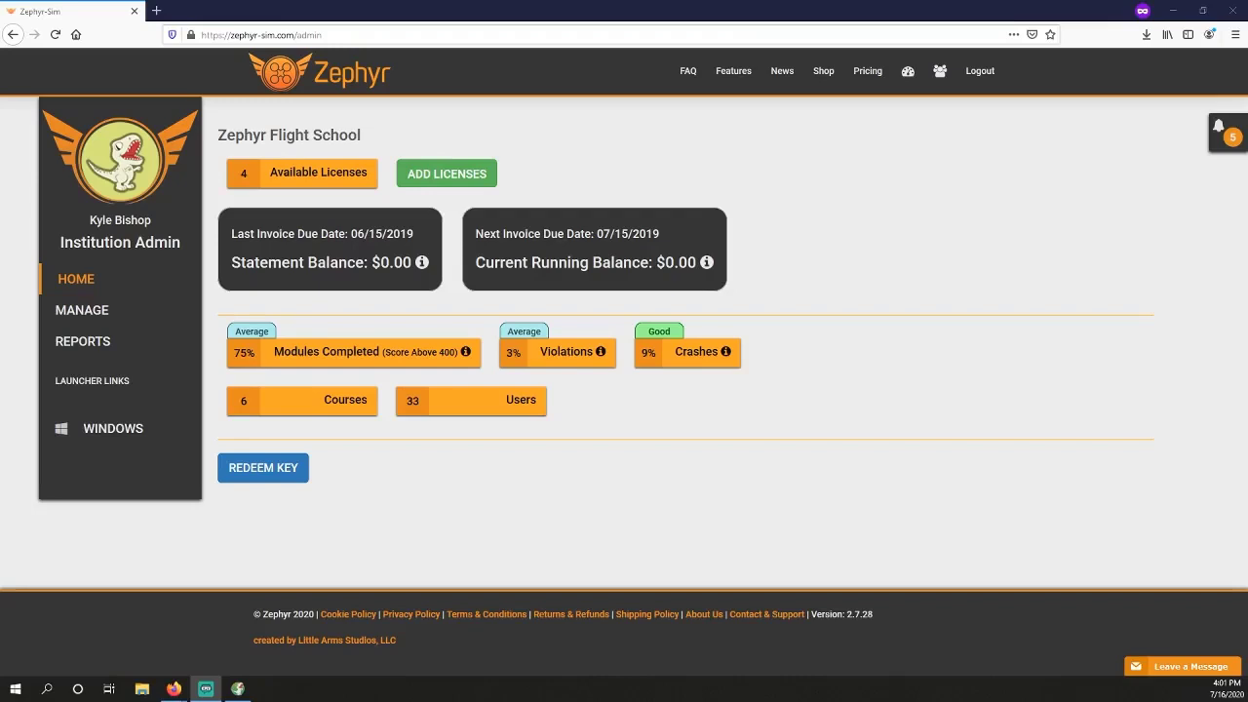
- Bring the browser forward, go to Manage and expand Courses to list the 6 existing courses
{"action": "left_click", "coordinate": [173, 688]}
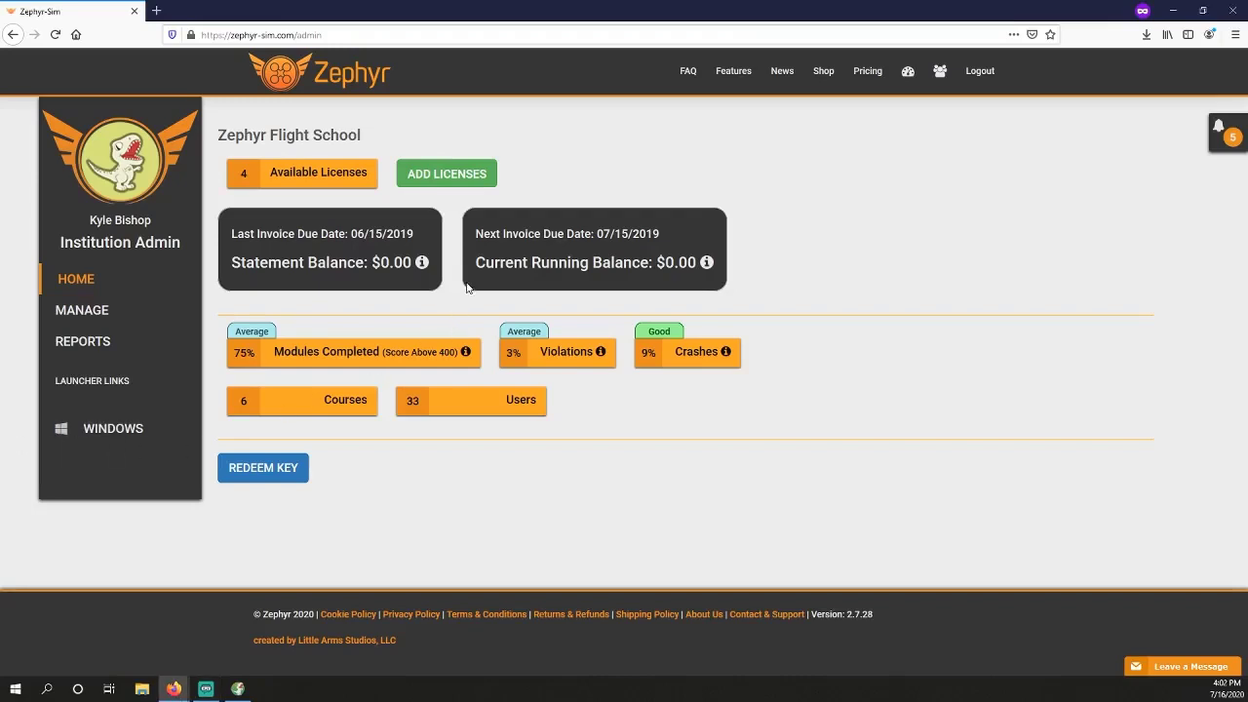
{"action": "left_click", "coordinate": [92, 312]}
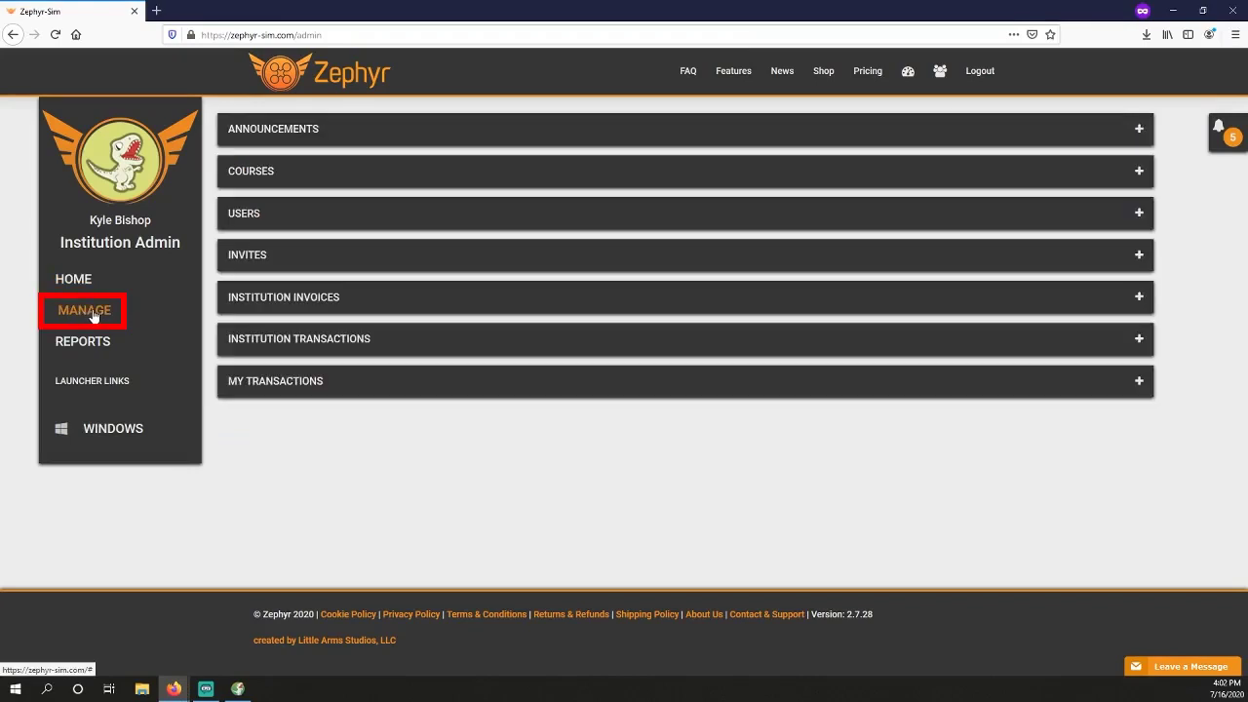
{"action": "left_click", "coordinate": [320, 173]}
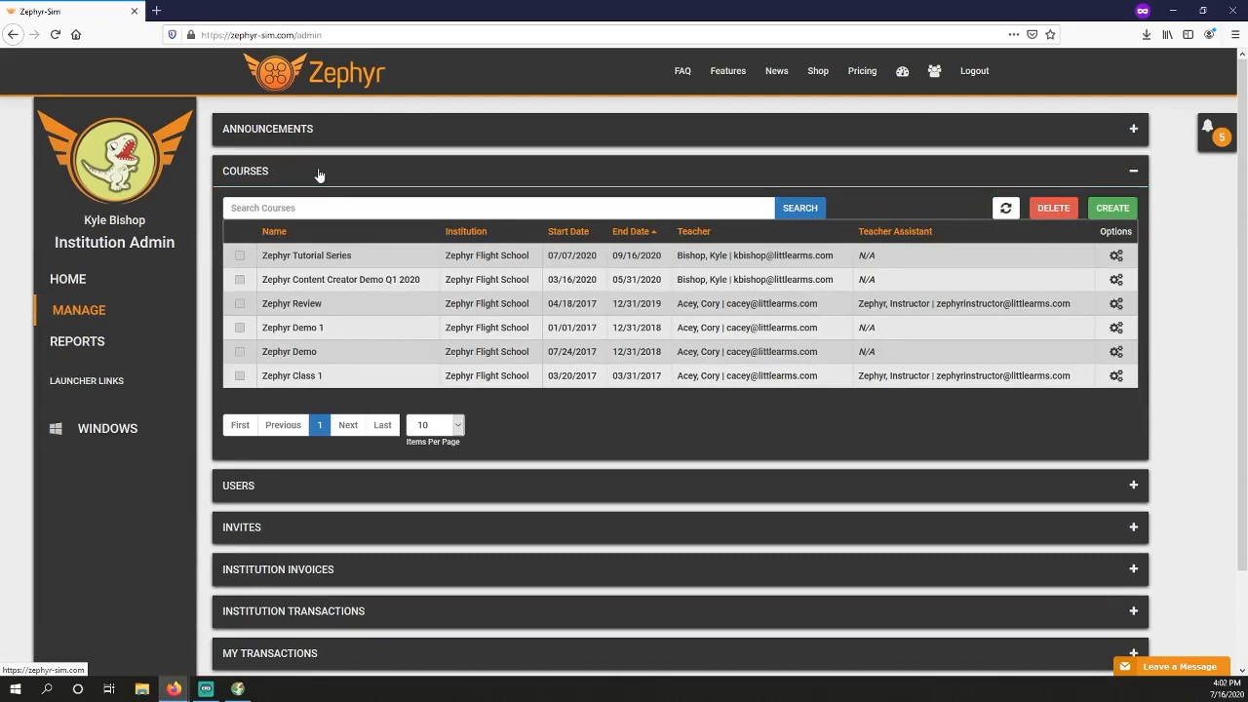
- Fill a new course form: name 'Intro to Drones - Summer 2020', institution admin as teacher, no assistant
{"action": "left_click", "coordinate": [1109, 209]}
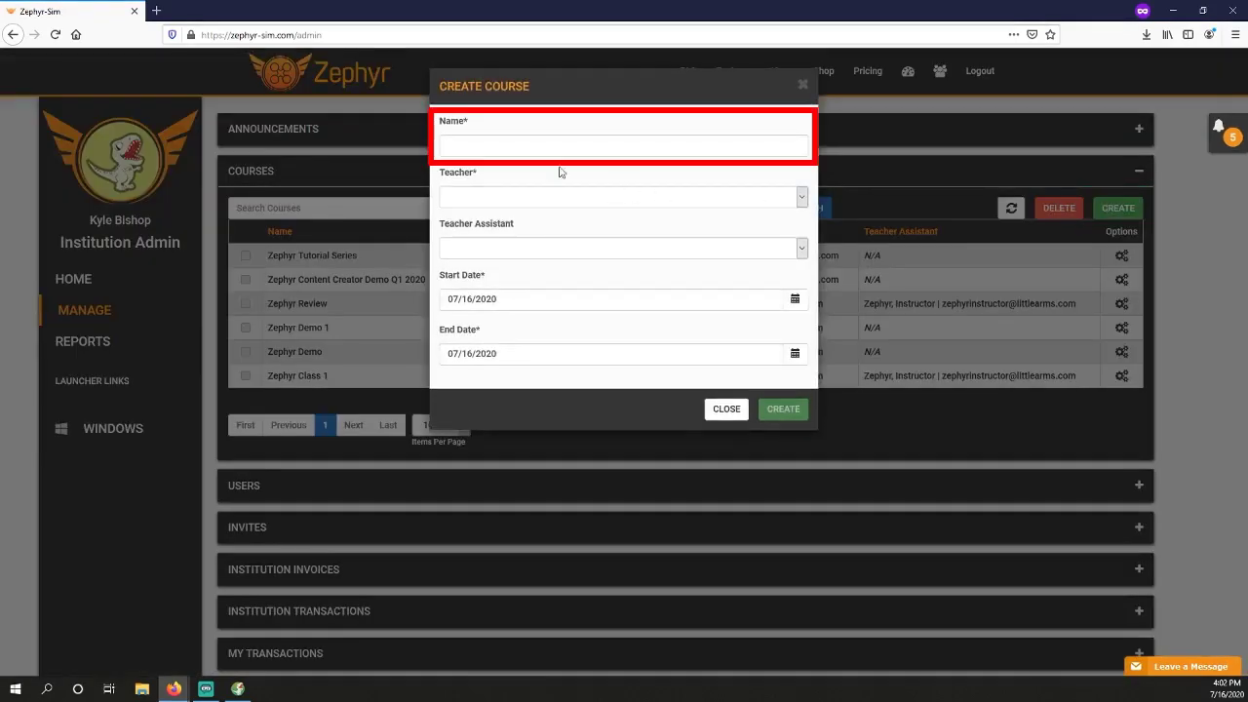
{"action": "left_click", "coordinate": [503, 149]}
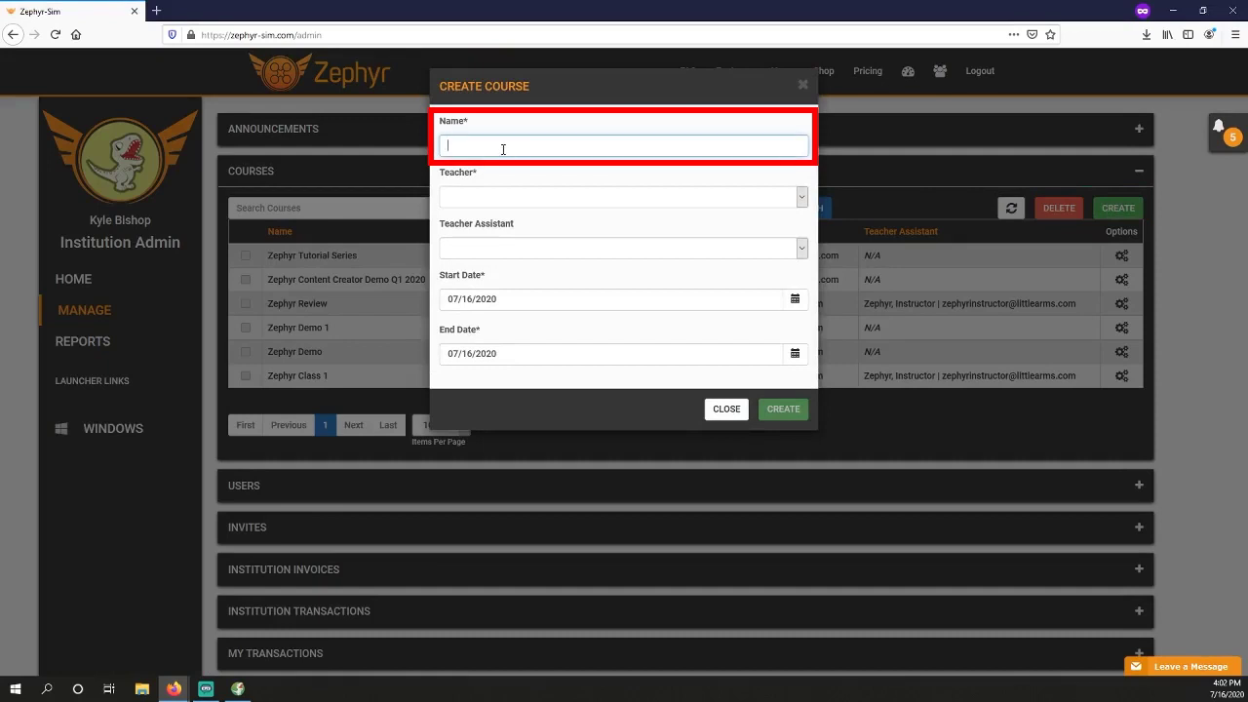
{"action": "type", "text": "Intro"}
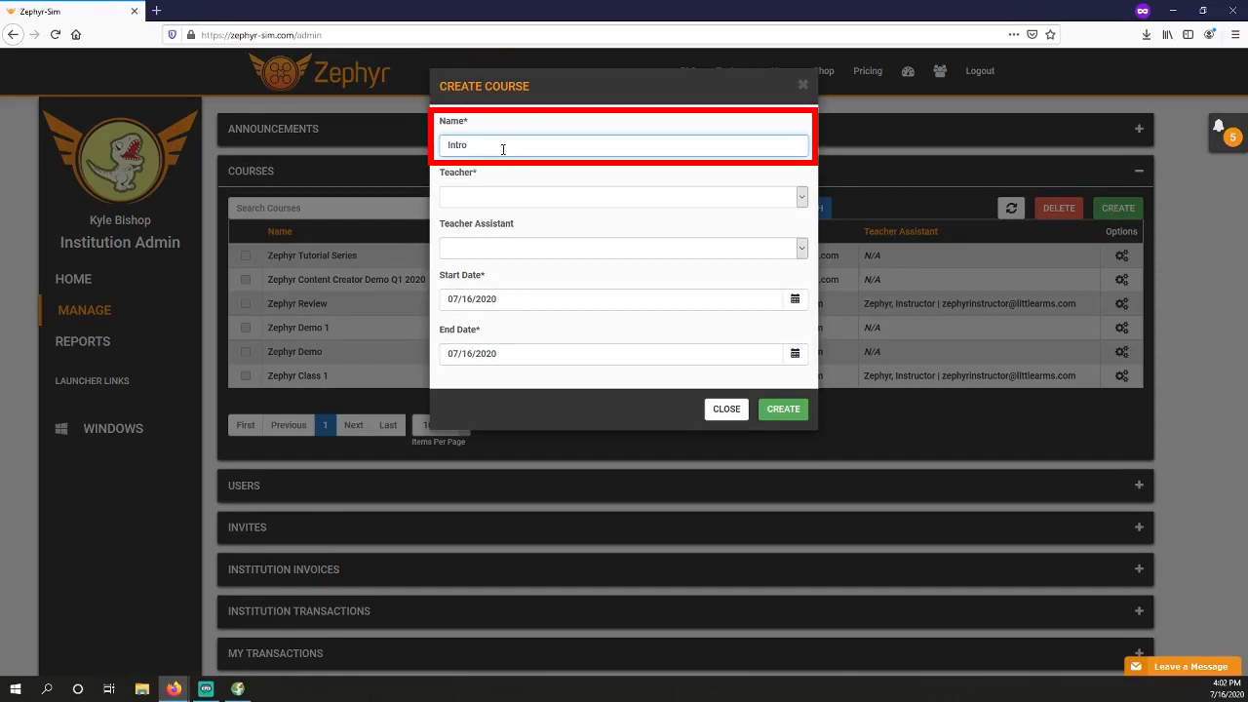
{"action": "type", "text": " to Drones - Summer 2020"}
{"action": "left_click", "coordinate": [469, 196]}
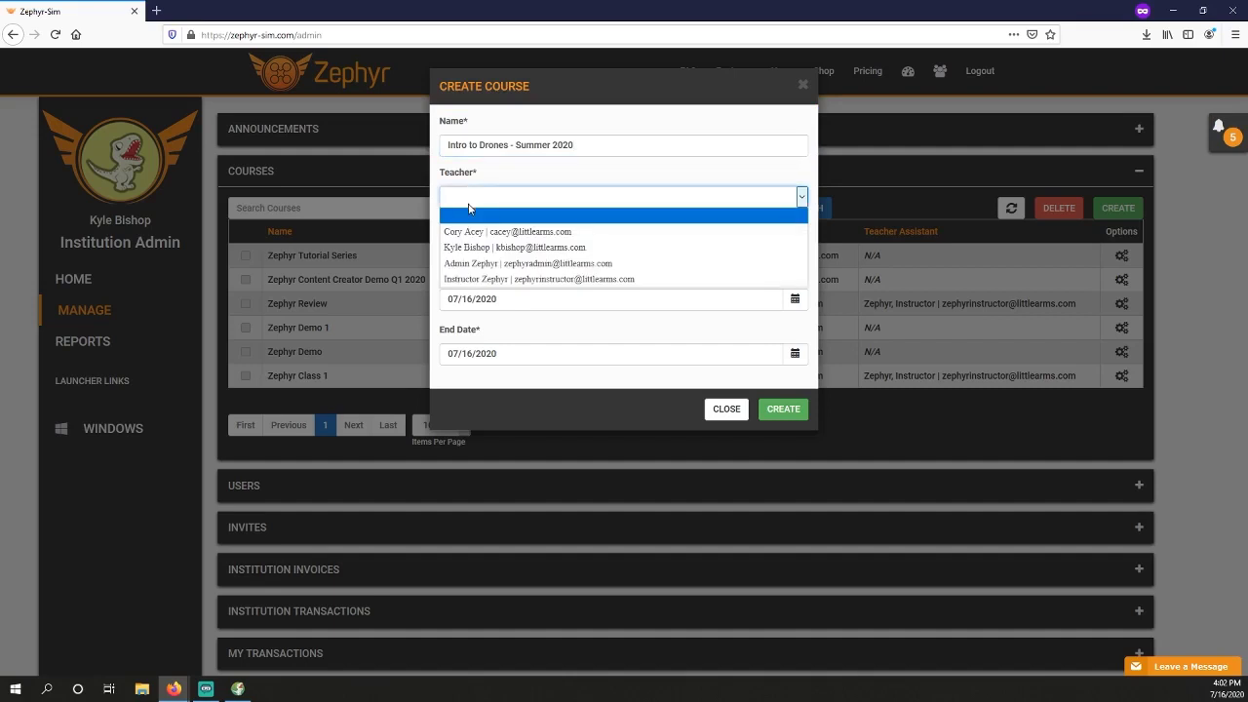
{"action": "left_click", "coordinate": [479, 247]}
{"action": "left_click", "coordinate": [468, 255]}
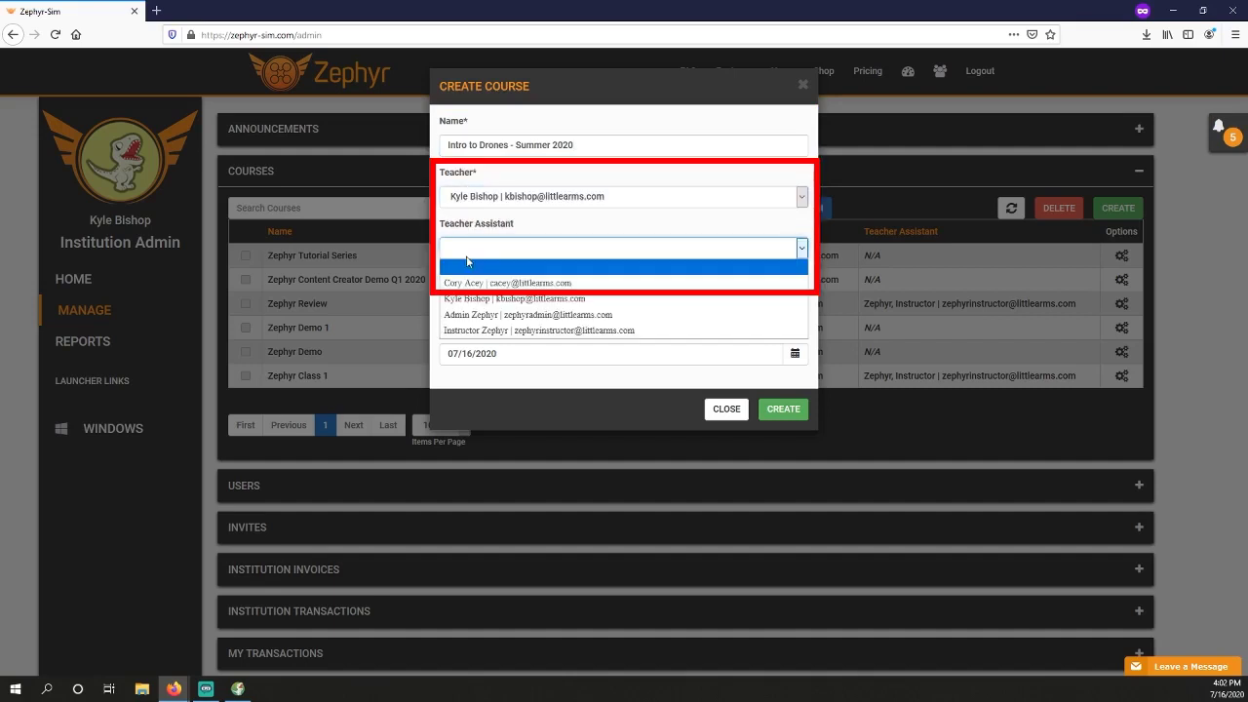
{"action": "left_click", "coordinate": [467, 261]}
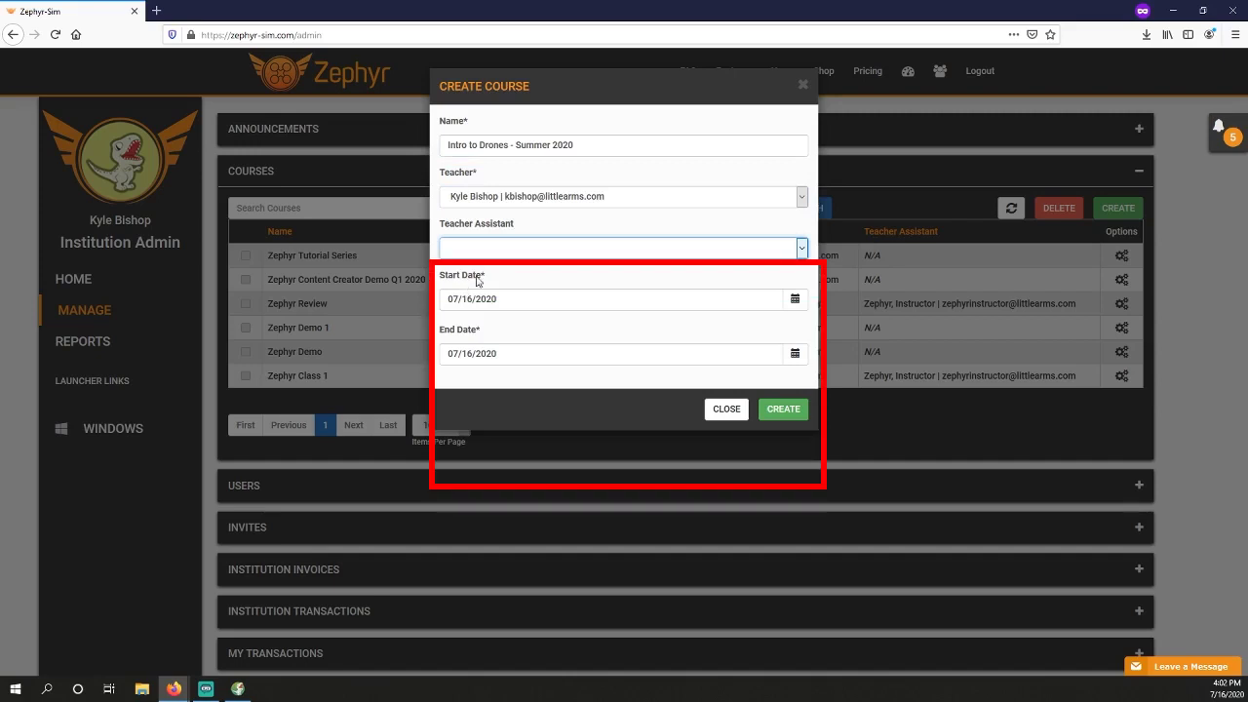
- Set start date 07/16/2020 and end date 08/08/2020, then create the course
{"action": "left_click", "coordinate": [795, 300]}
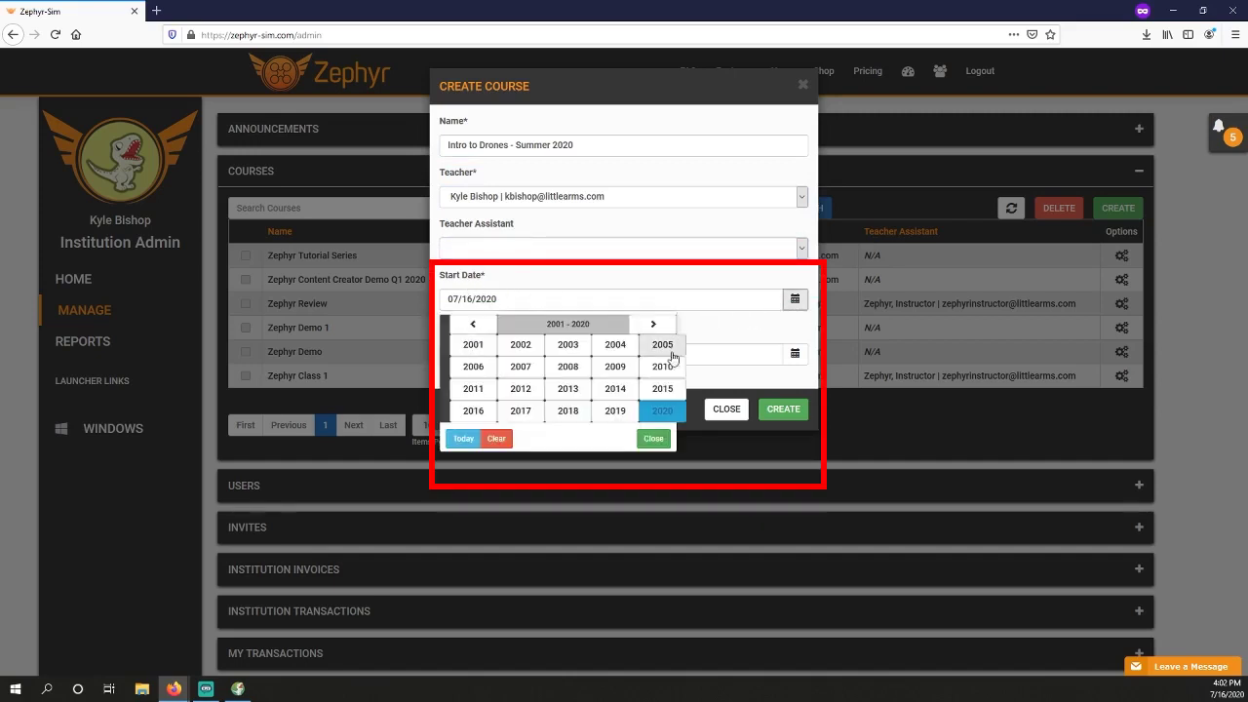
{"action": "left_click", "coordinate": [661, 414]}
{"action": "left_click", "coordinate": [478, 395]}
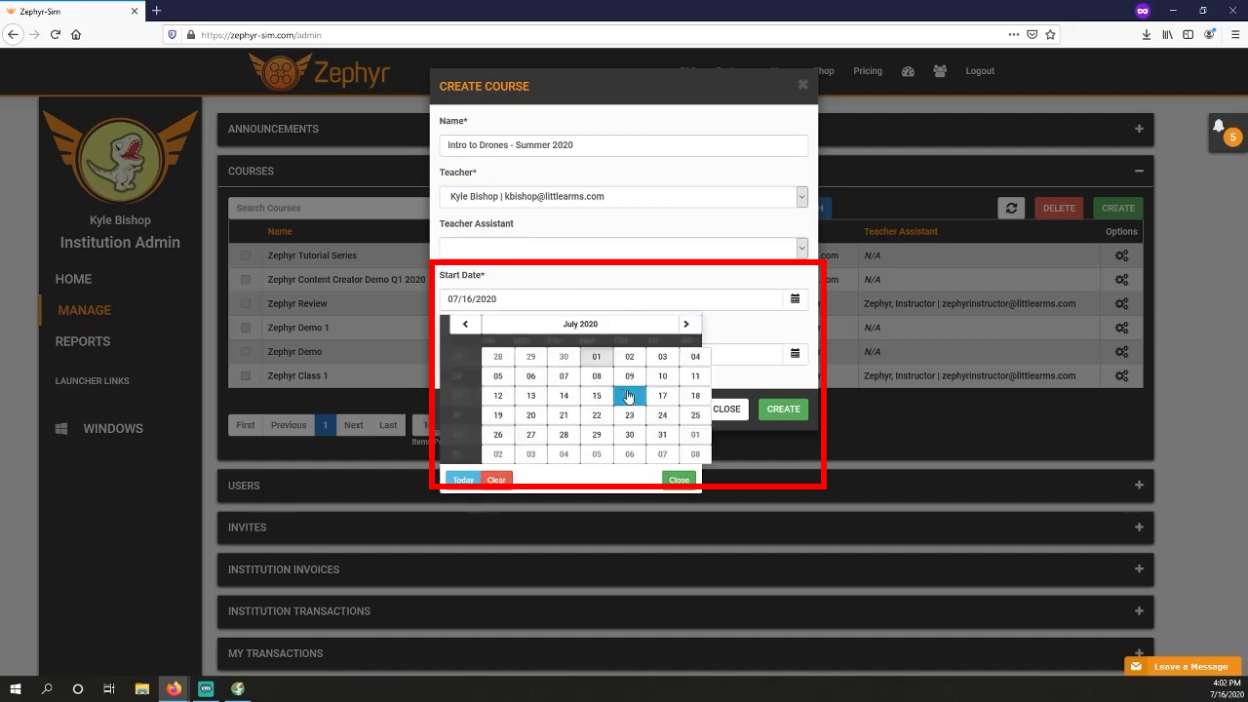
{"action": "left_click", "coordinate": [628, 400]}
{"action": "left_click", "coordinate": [794, 354]}
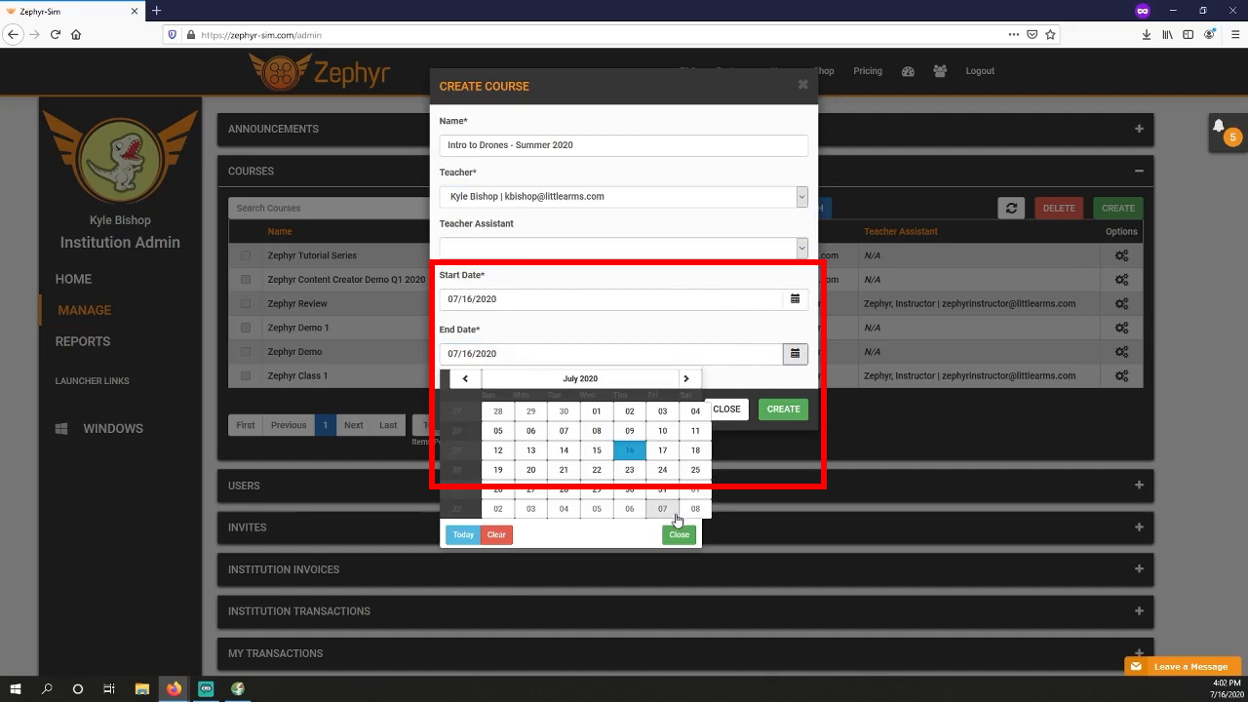
{"action": "left_click", "coordinate": [693, 509]}
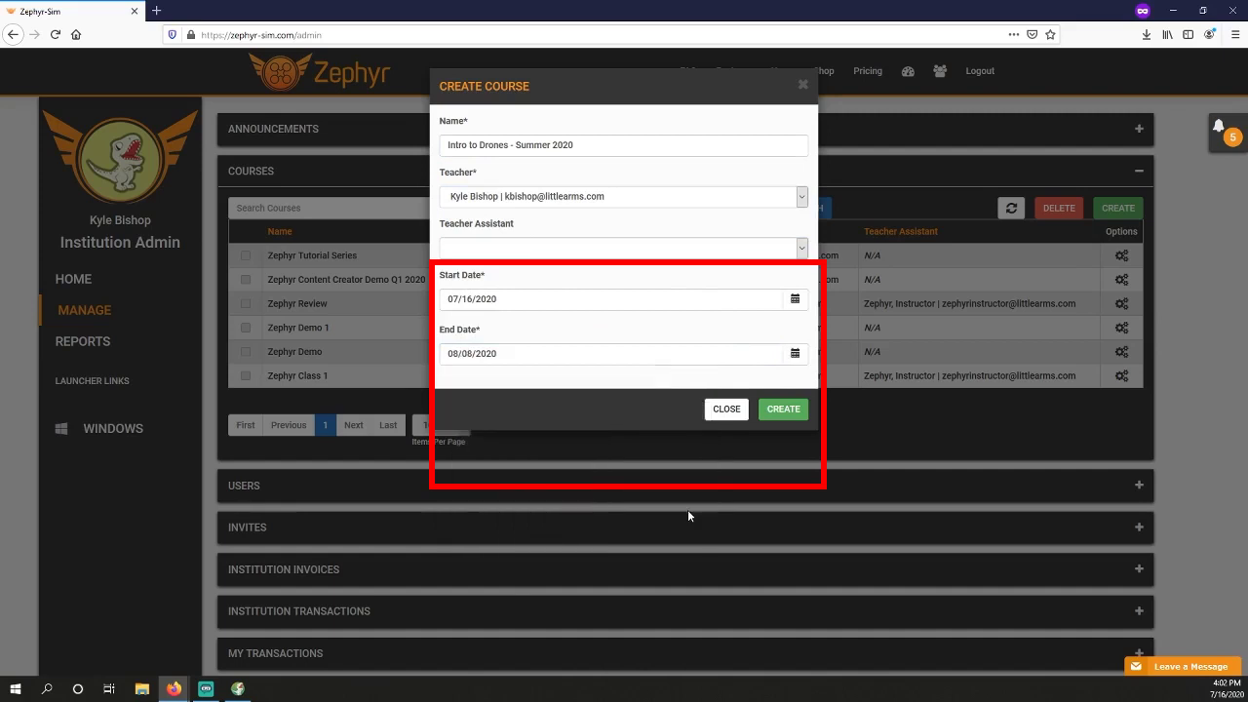
{"action": "left_click", "coordinate": [783, 410]}
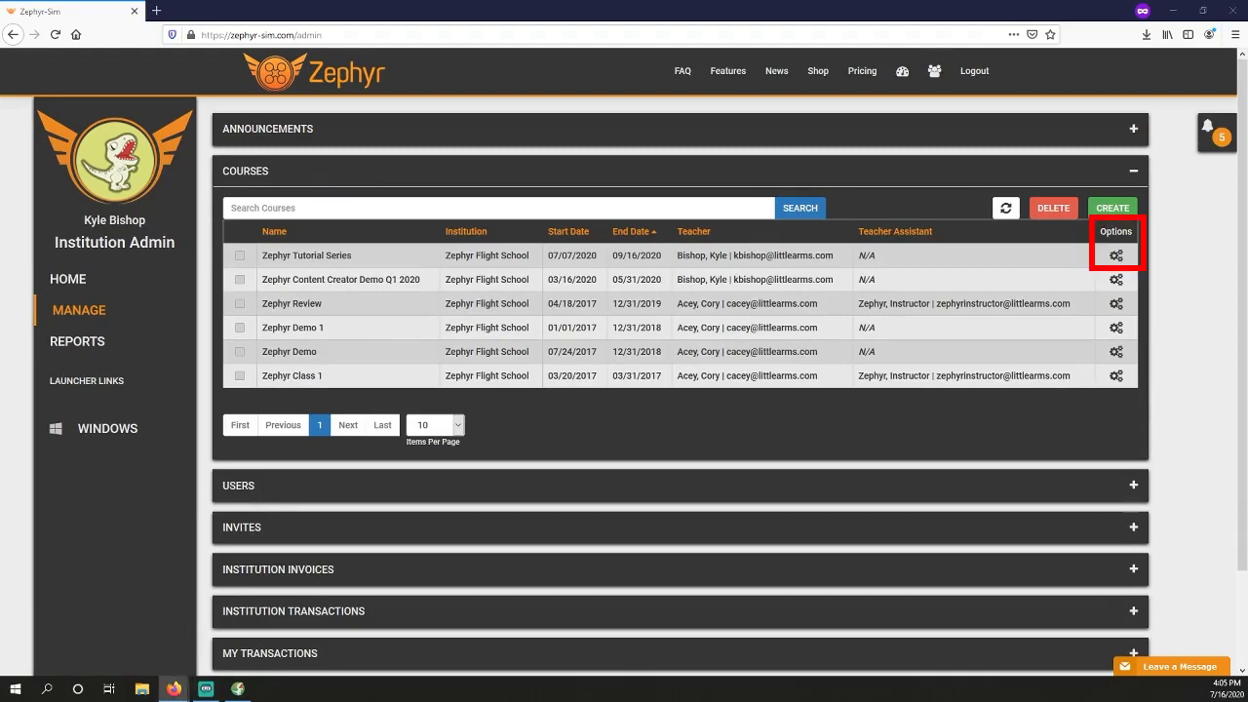
- Choose View from the Zephyr Tutorial Series row's gear menu to open its course page
{"action": "left_click", "coordinate": [1115, 257]}
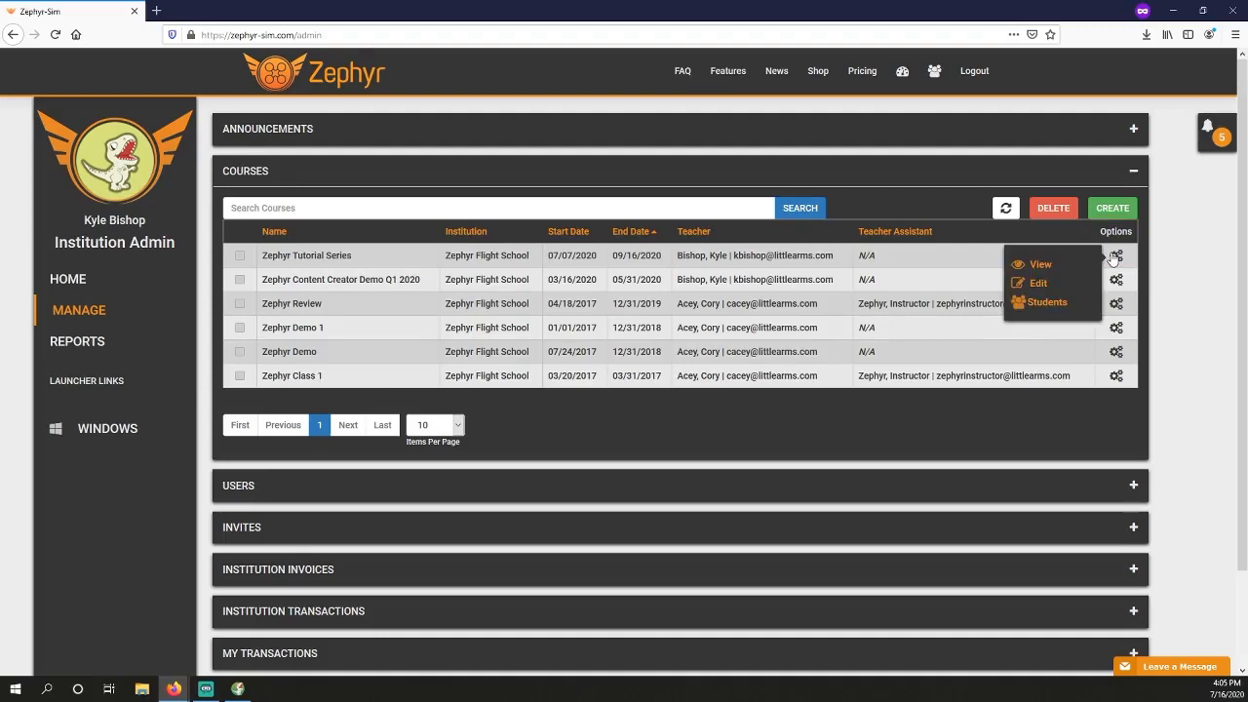
{"action": "left_click", "coordinate": [1040, 272]}
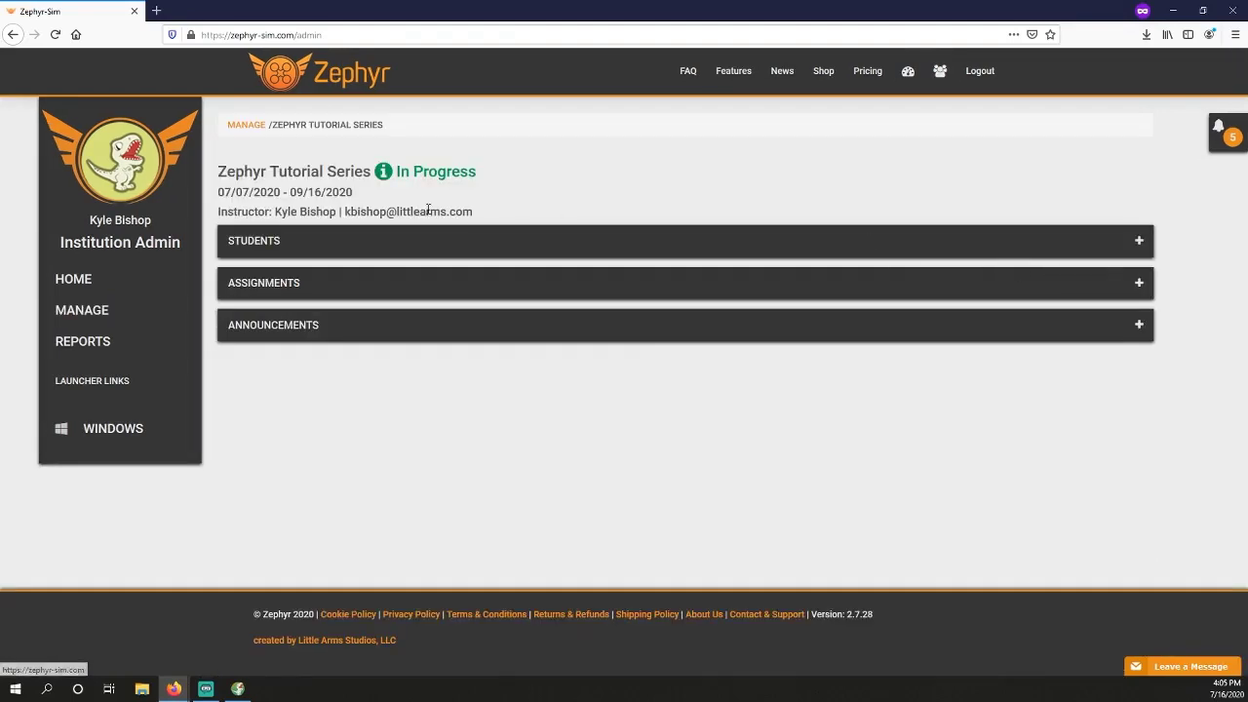
- Expand the student list and open the first student's User Details
{"action": "left_click", "coordinate": [359, 250]}
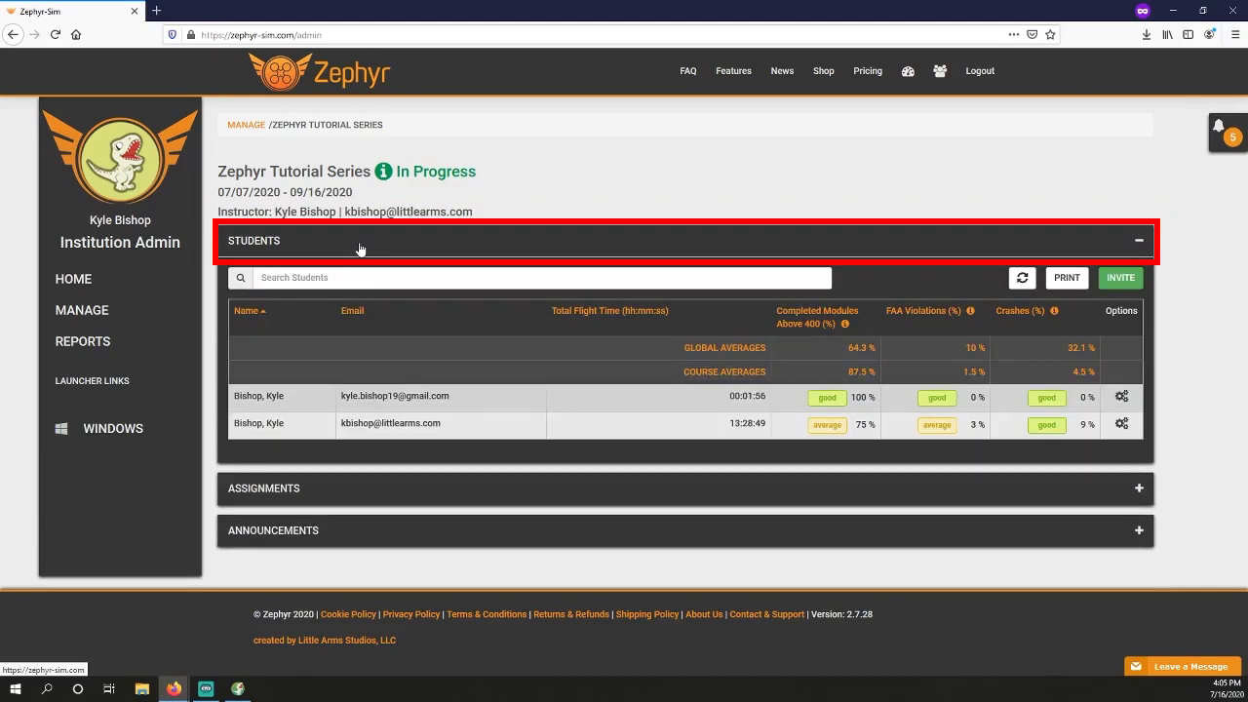
{"action": "left_click", "coordinate": [1120, 399]}
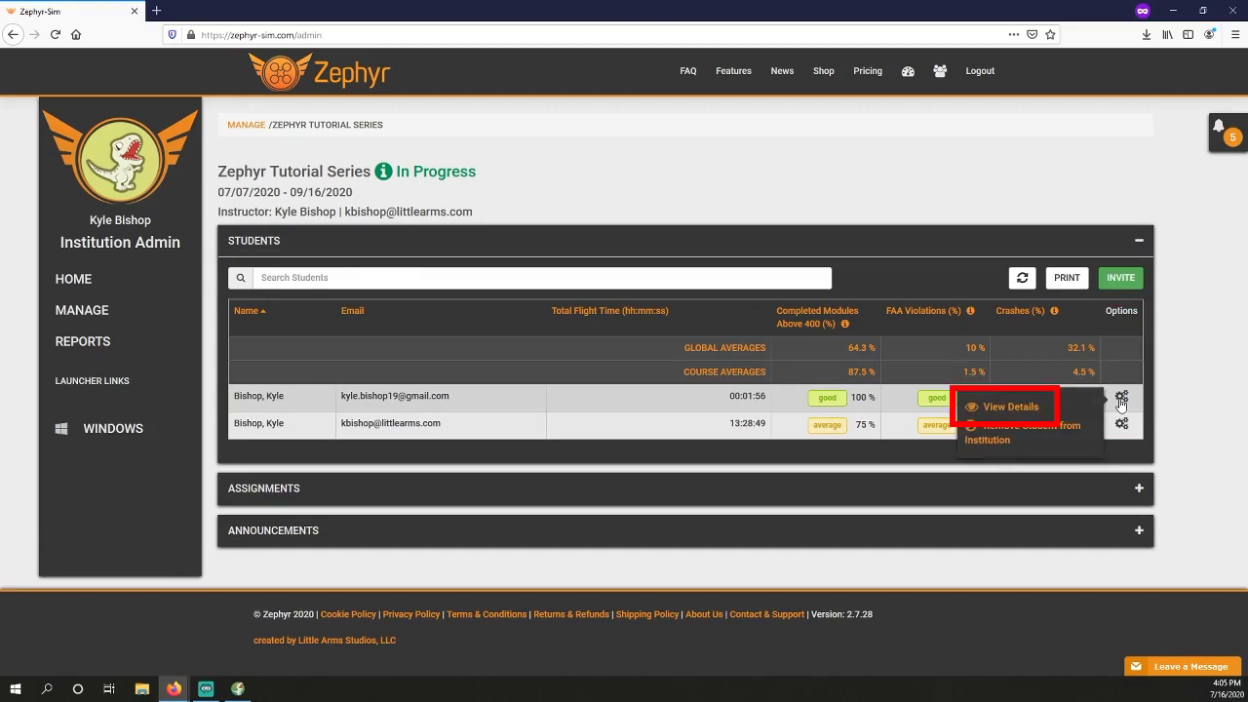
{"action": "left_click", "coordinate": [1025, 414]}
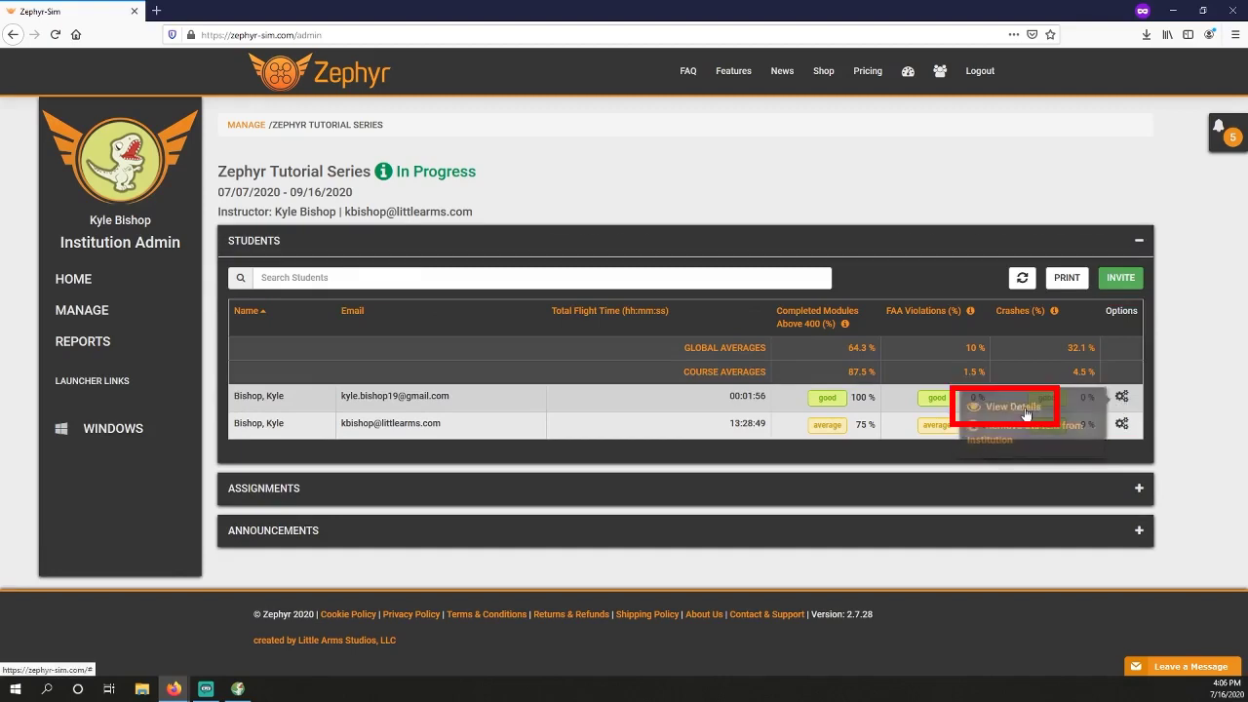
- View the student's Basic Training Throttle Control 1 report, then close the report, reports list and details windows
{"action": "scroll", "coordinate": [690, 415], "scroll_direction": "down", "scroll_amount": 1}
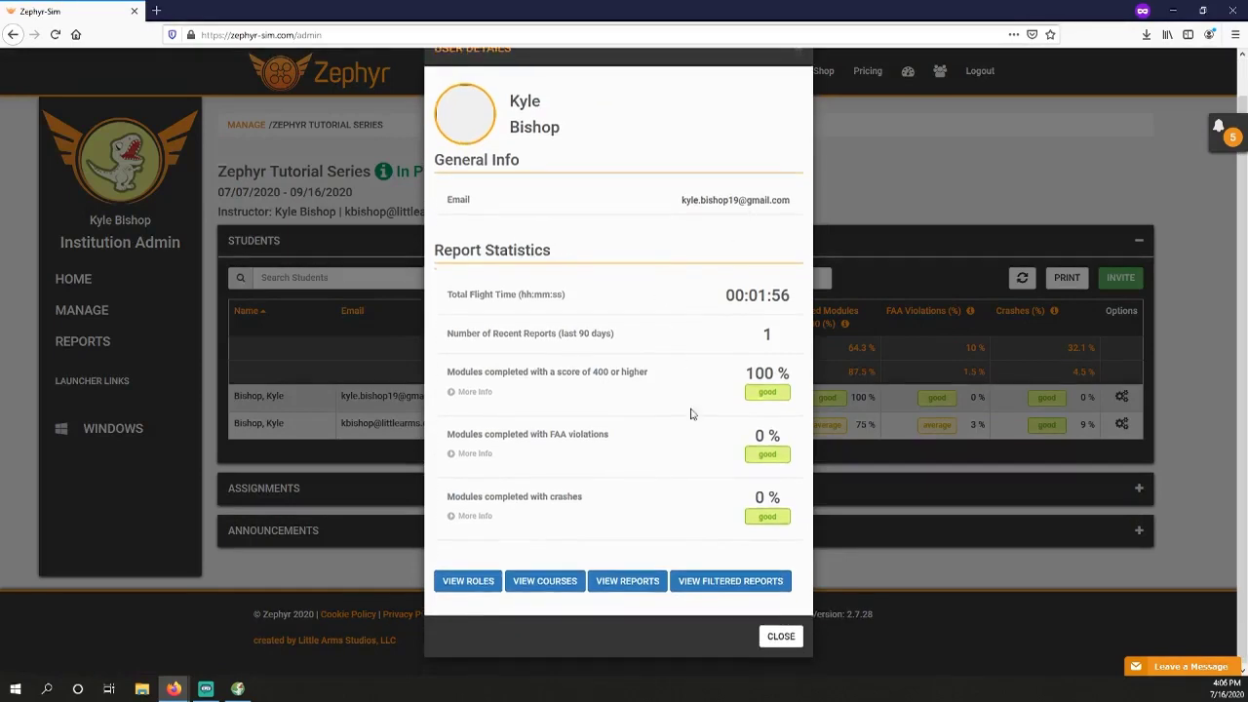
{"action": "left_click", "coordinate": [617, 585]}
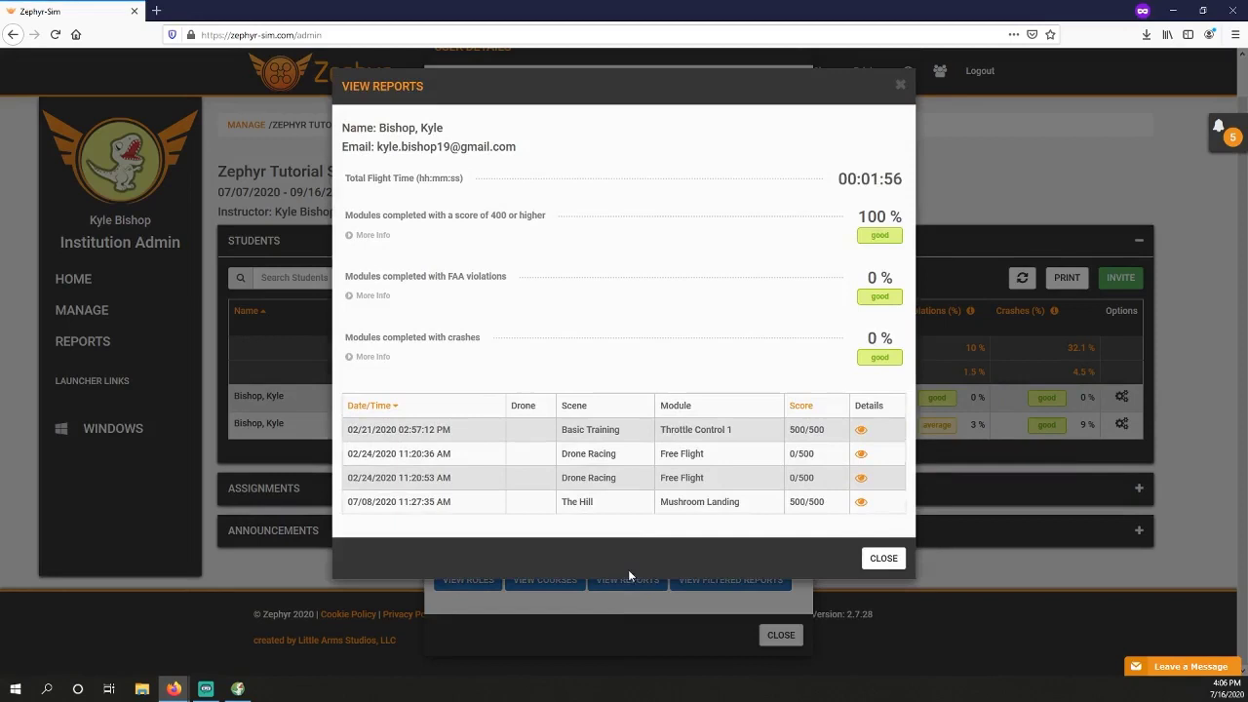
{"action": "left_click", "coordinate": [862, 431]}
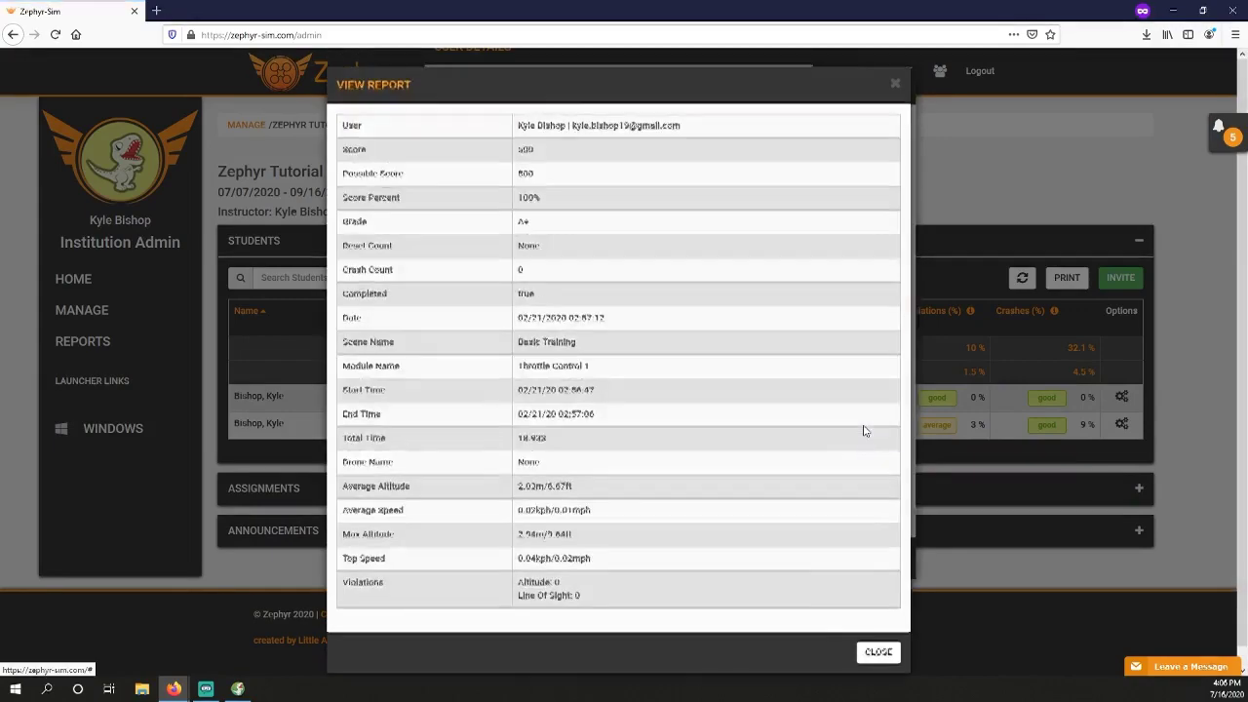
{"action": "left_click", "coordinate": [878, 653]}
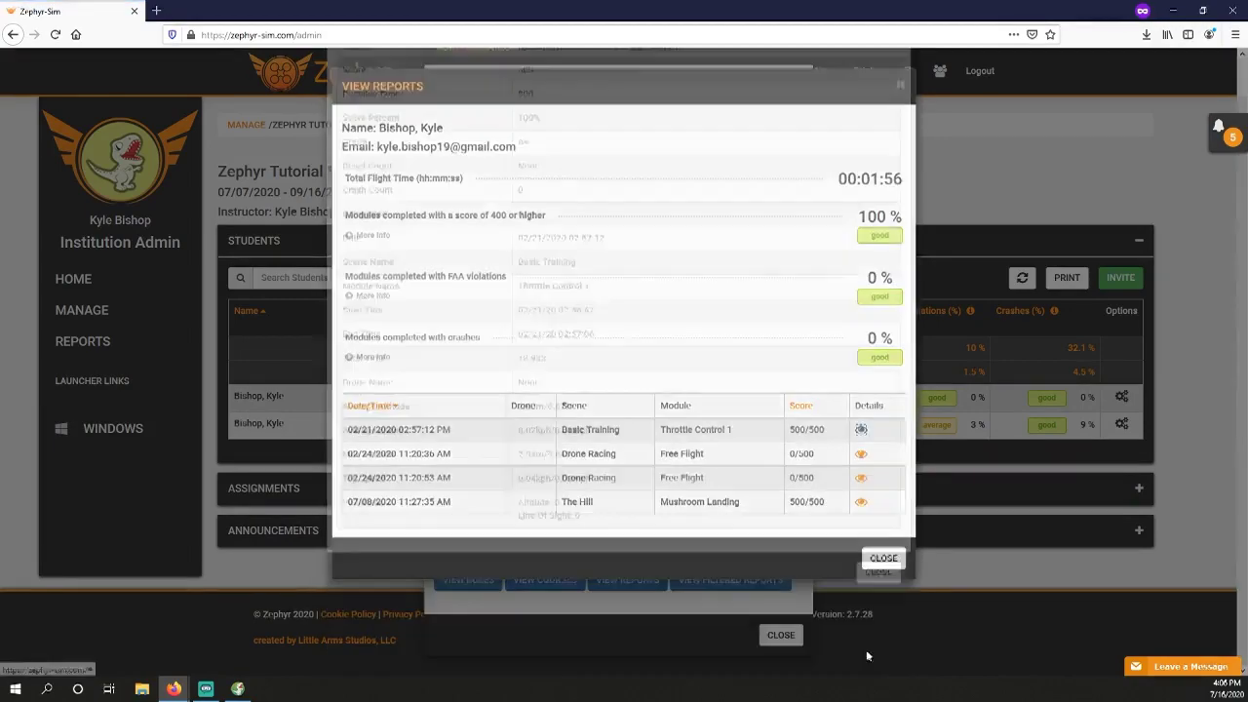
{"action": "left_click", "coordinate": [882, 557]}
{"action": "left_click", "coordinate": [781, 635]}
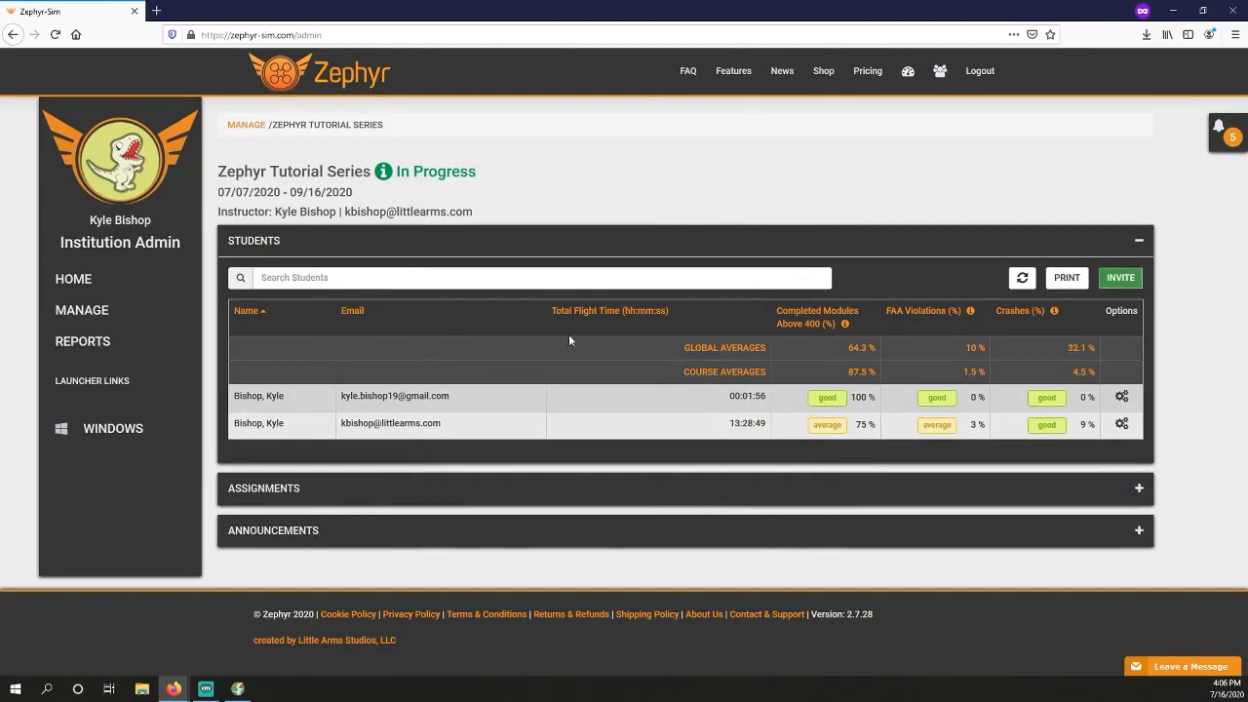
- Collapse Students and expand Assignments, showing Zephyr Tutorial Assignment 1 due 07/10/2020
{"action": "left_click", "coordinate": [418, 242]}
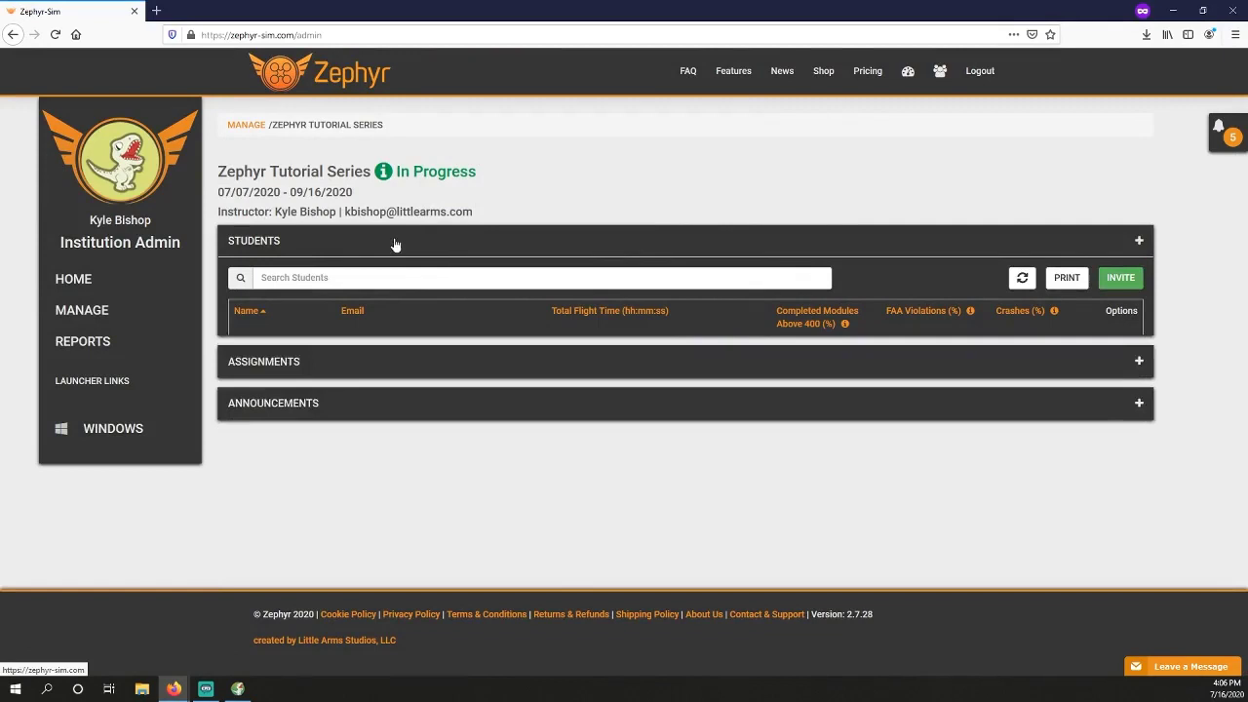
{"action": "left_click", "coordinate": [279, 283]}
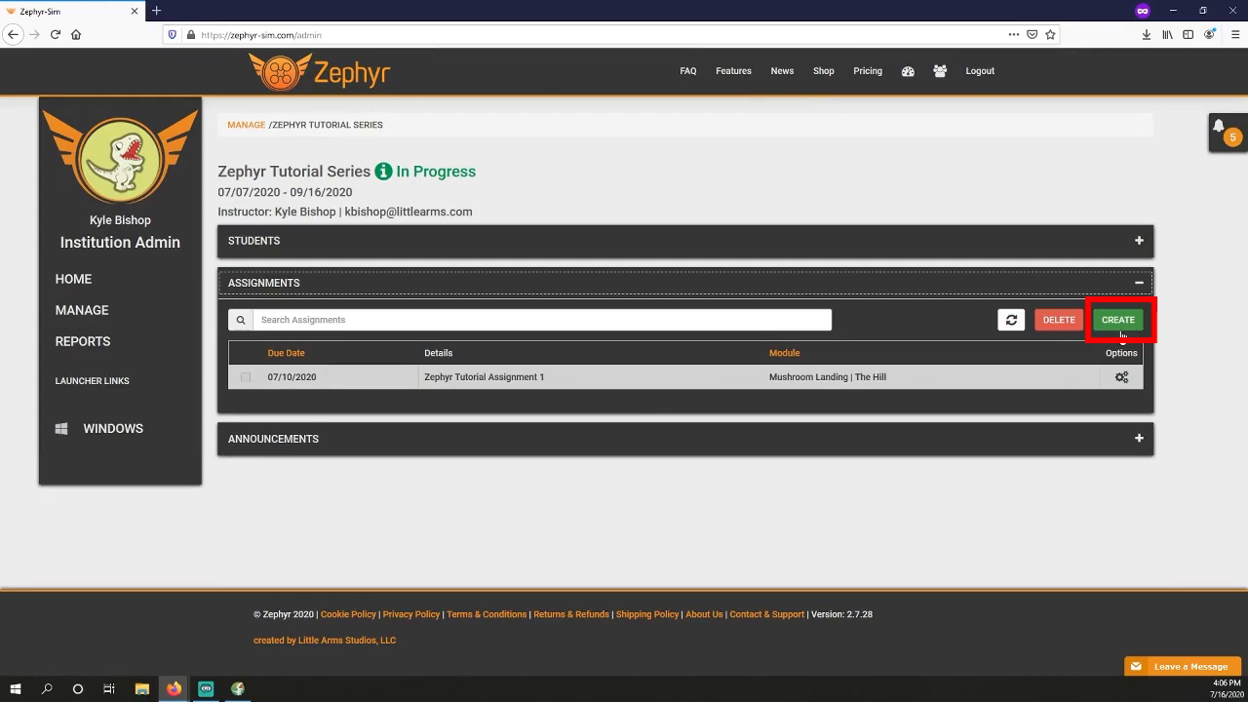
- Start an assignment 'Basic Training 1' for Zephyr Tutorial Series, scene Basic Training, module Throttle Control 1
{"action": "left_click", "coordinate": [1119, 328]}
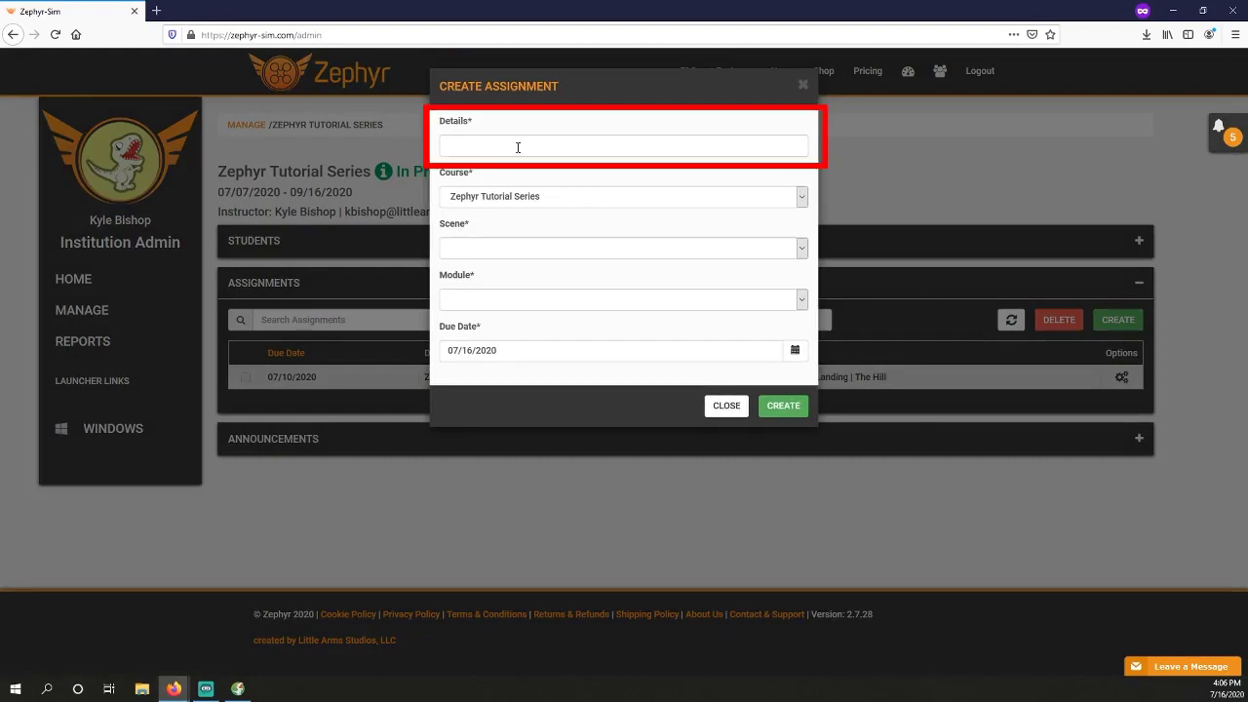
{"action": "left_click", "coordinate": [517, 148]}
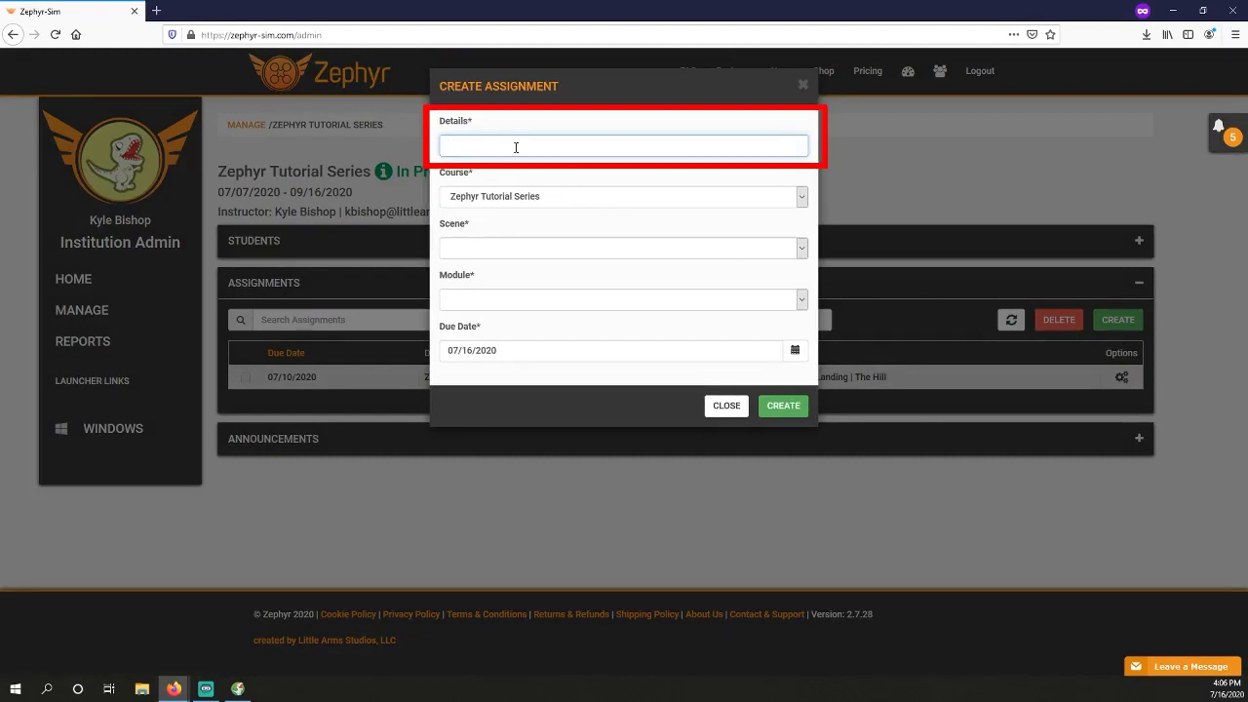
{"action": "type", "text": "Basic Training 1"}
{"action": "left_click", "coordinate": [493, 202]}
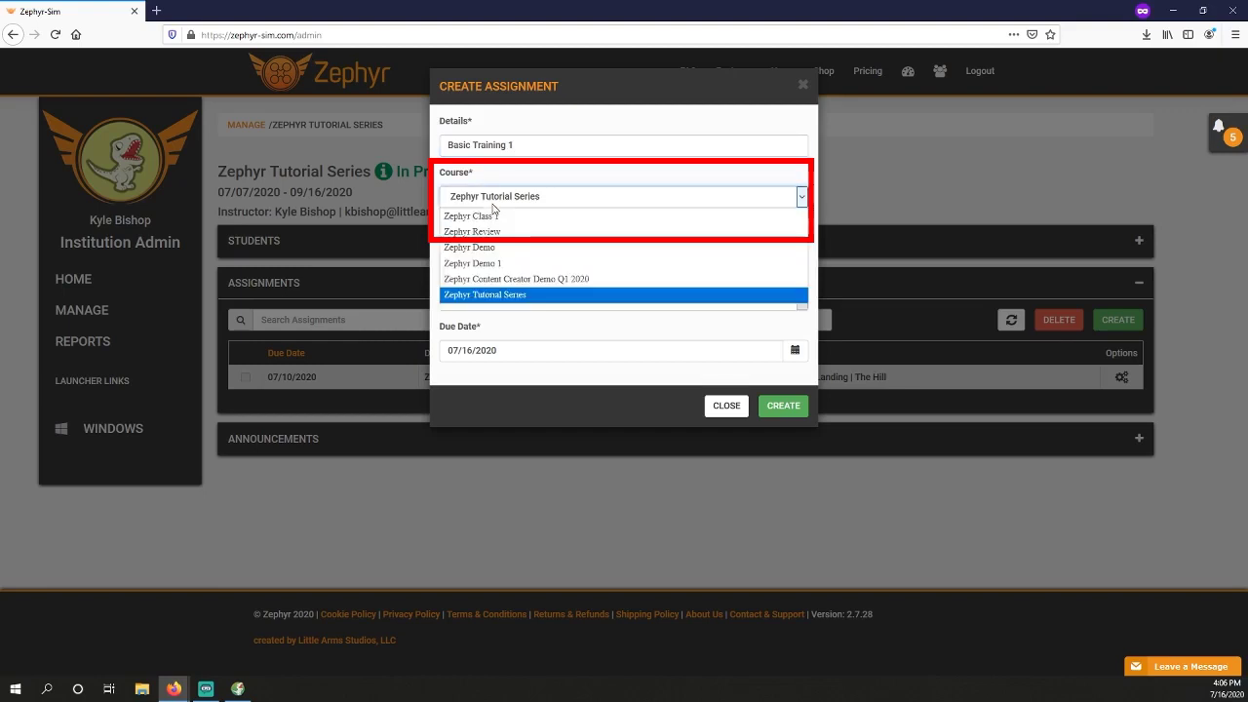
{"action": "left_click", "coordinate": [494, 206]}
{"action": "left_click", "coordinate": [473, 258]}
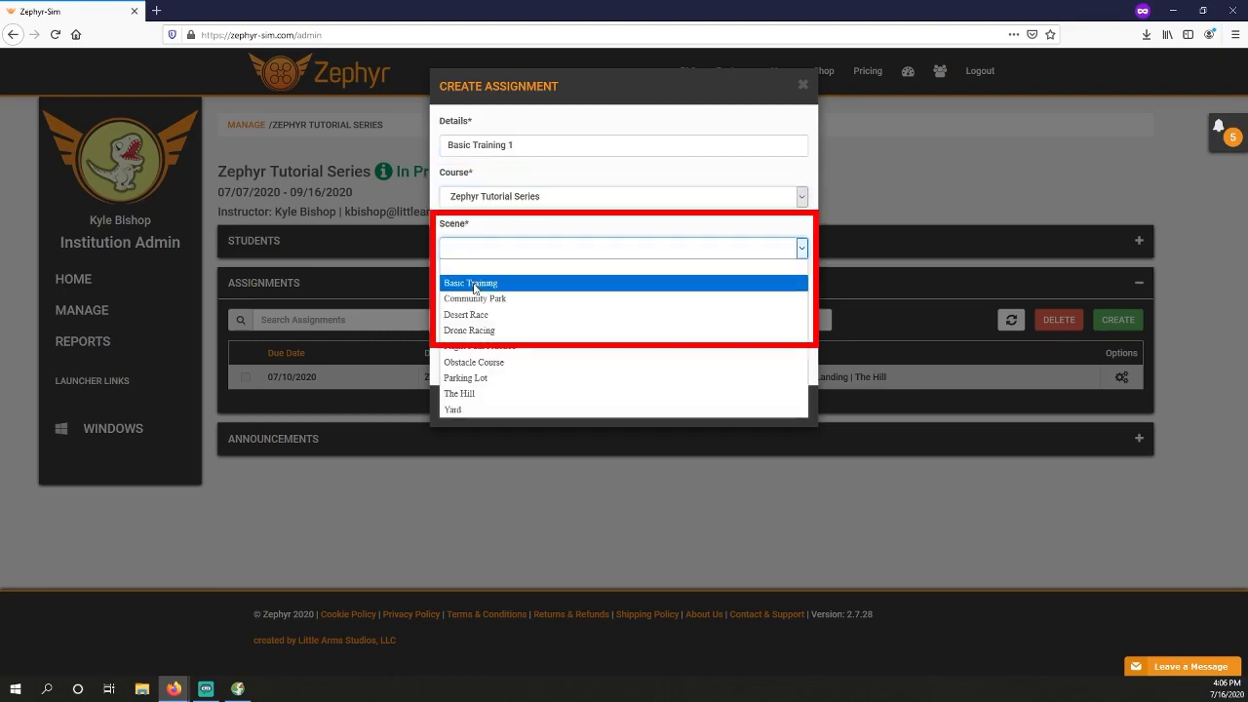
{"action": "left_click", "coordinate": [475, 286]}
{"action": "left_click", "coordinate": [485, 303]}
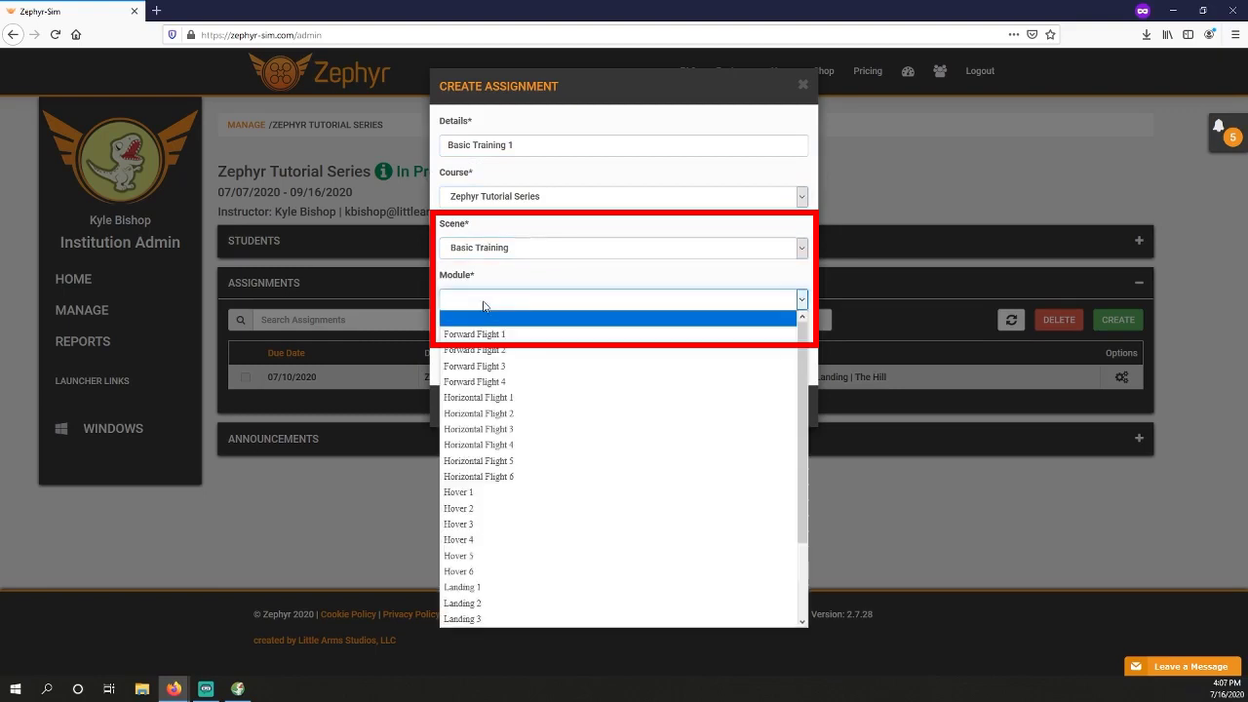
{"action": "scroll", "coordinate": [532, 445], "scroll_direction": "down", "scroll_amount": 2}
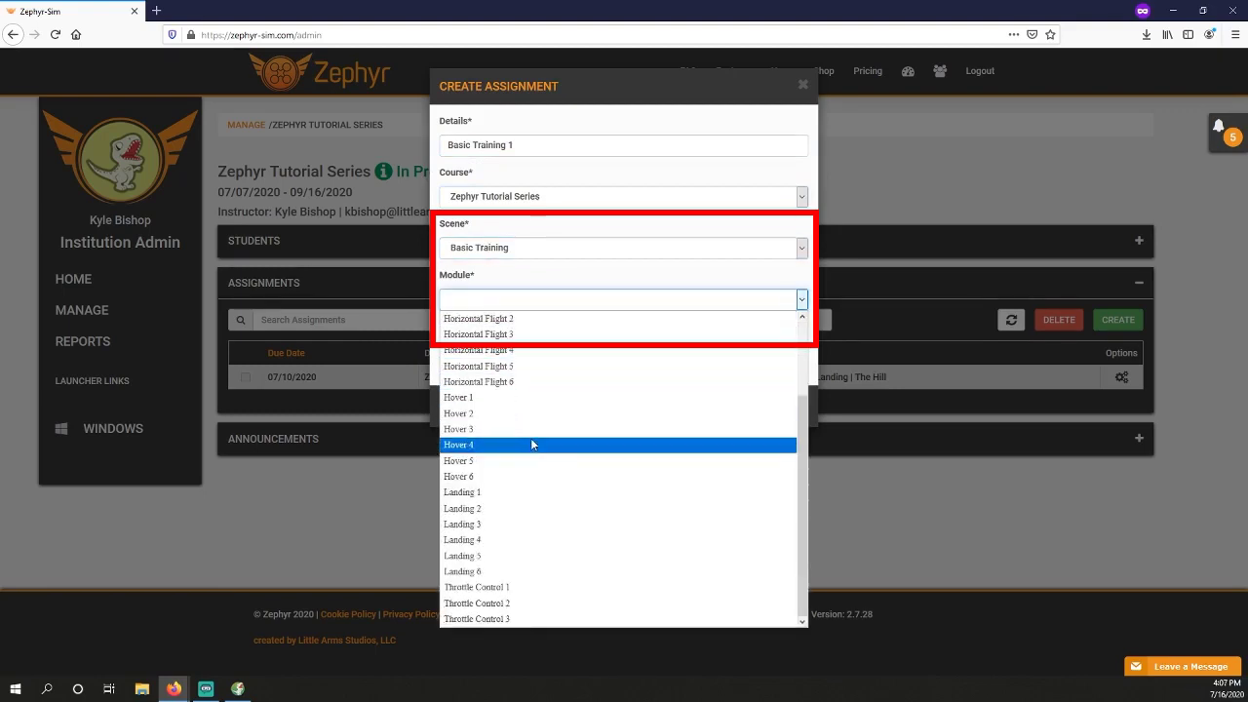
{"action": "left_click", "coordinate": [507, 588]}
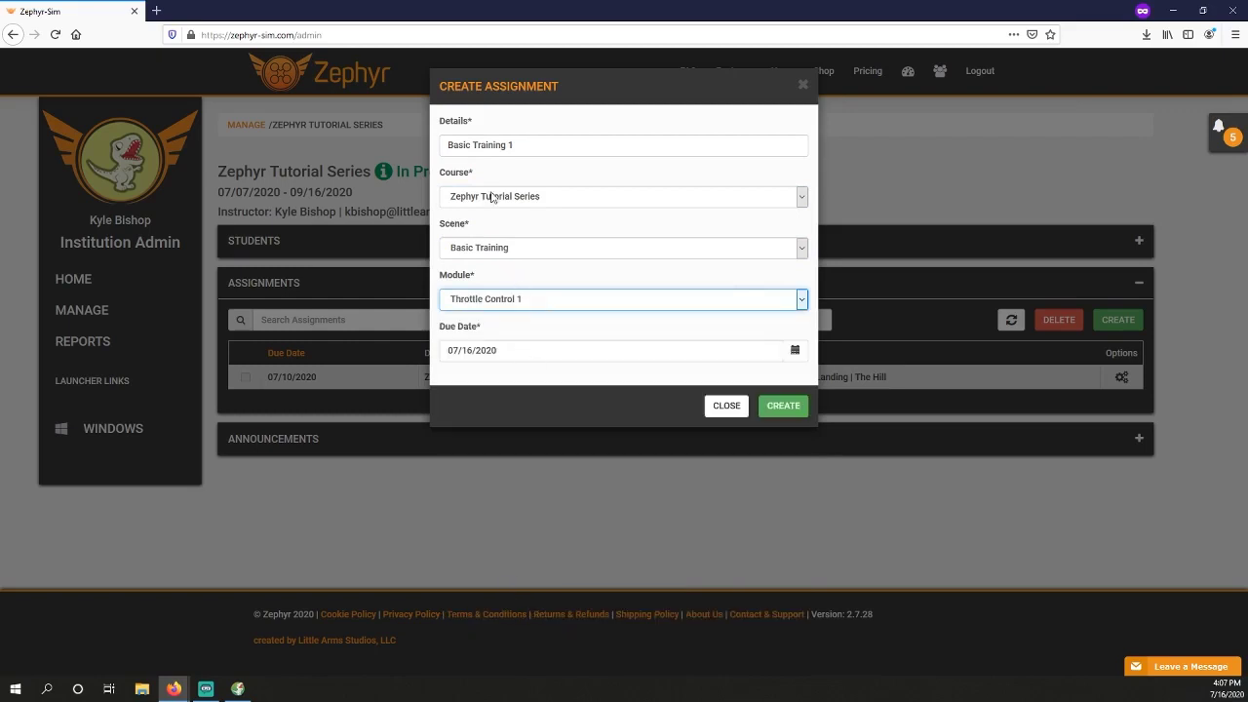
- Change the assignment title to 'Basic Training - Throttle Control 1'
{"action": "left_click", "coordinate": [508, 144]}
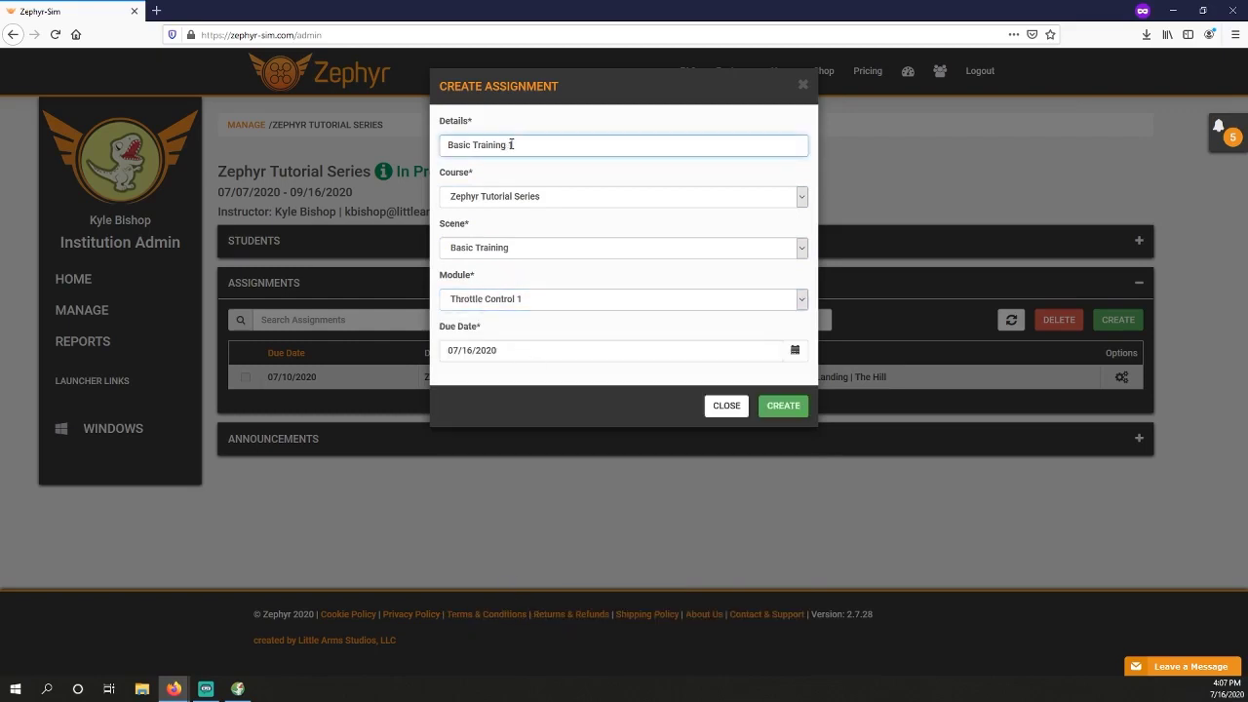
{"action": "type", "text": "Throttle Control 1"}
{"action": "left_click", "coordinate": [512, 144]}
{"action": "type", "text": "-"}
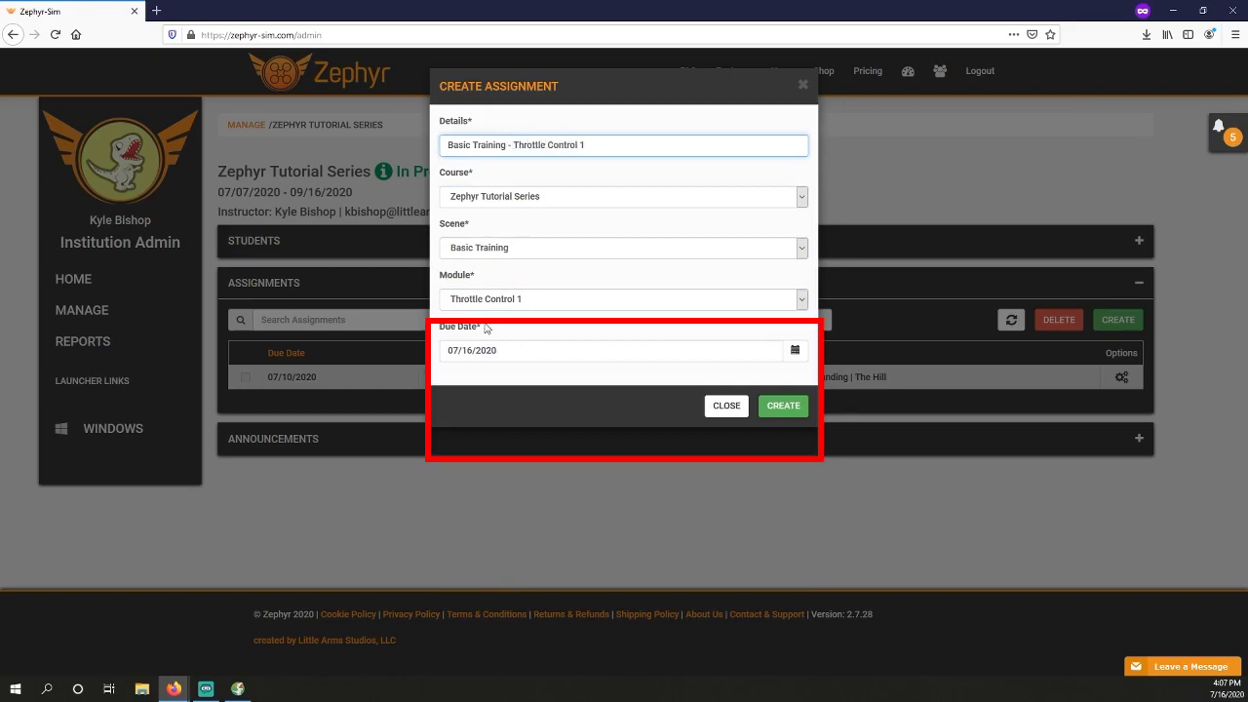
- Set the due date to 07/24/2020 and create the assignment
{"action": "left_click", "coordinate": [794, 351]}
{"action": "left_click", "coordinate": [649, 462]}
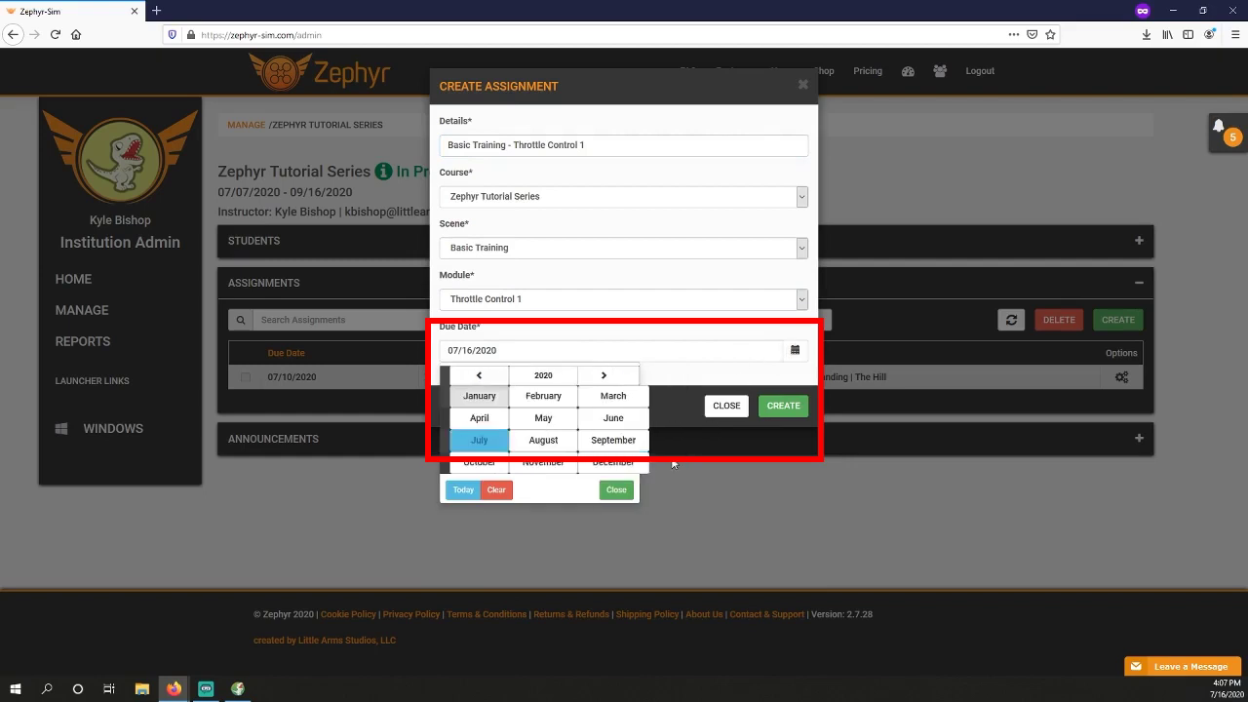
{"action": "left_click", "coordinate": [501, 448]}
{"action": "left_click", "coordinate": [659, 465]}
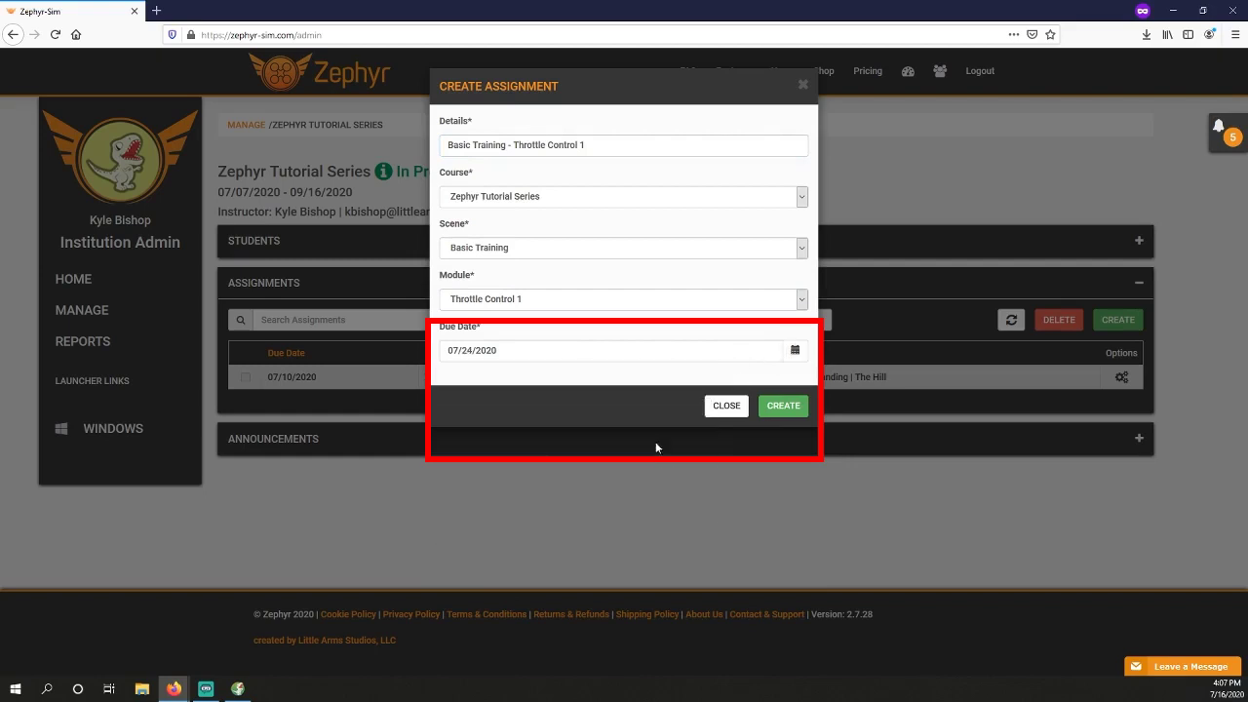
{"action": "left_click", "coordinate": [780, 406]}
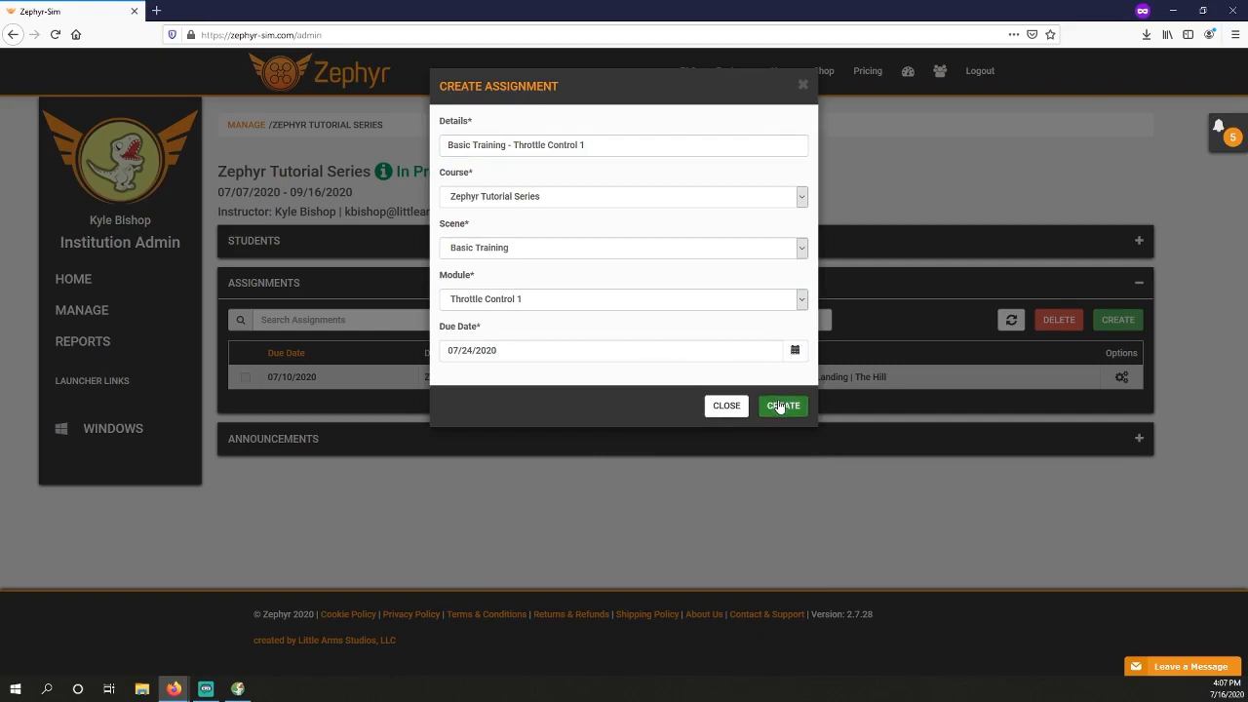
- Choose View from the new Throttle Control 1 assignment's Options gear to see student progress
{"action": "left_click", "coordinate": [1123, 380]}
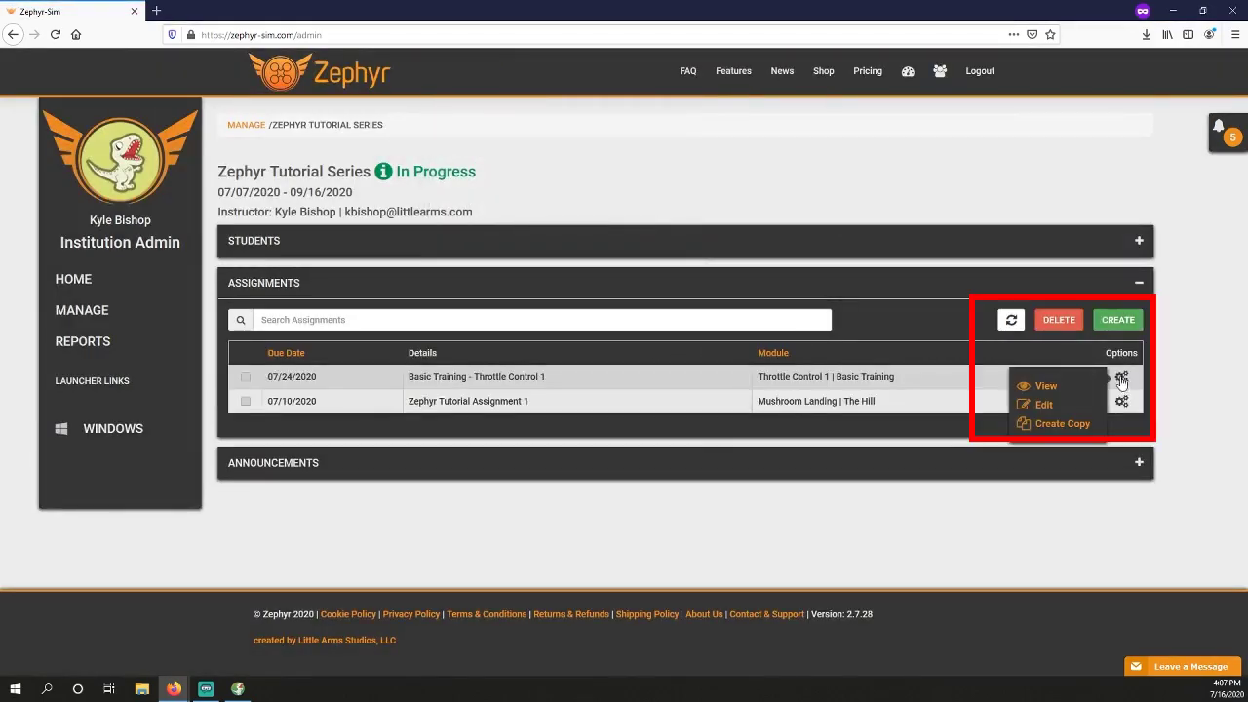
{"action": "left_click", "coordinate": [1044, 388]}
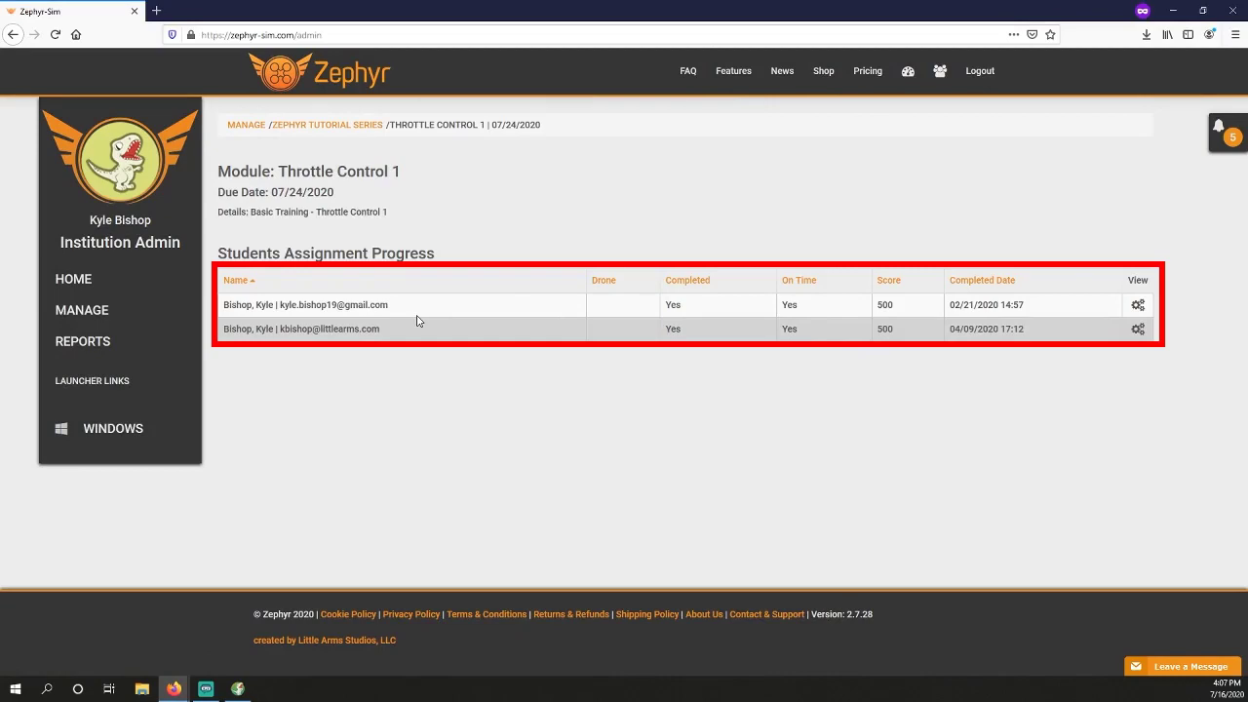
{"action": "left_click", "coordinate": [1138, 329]}
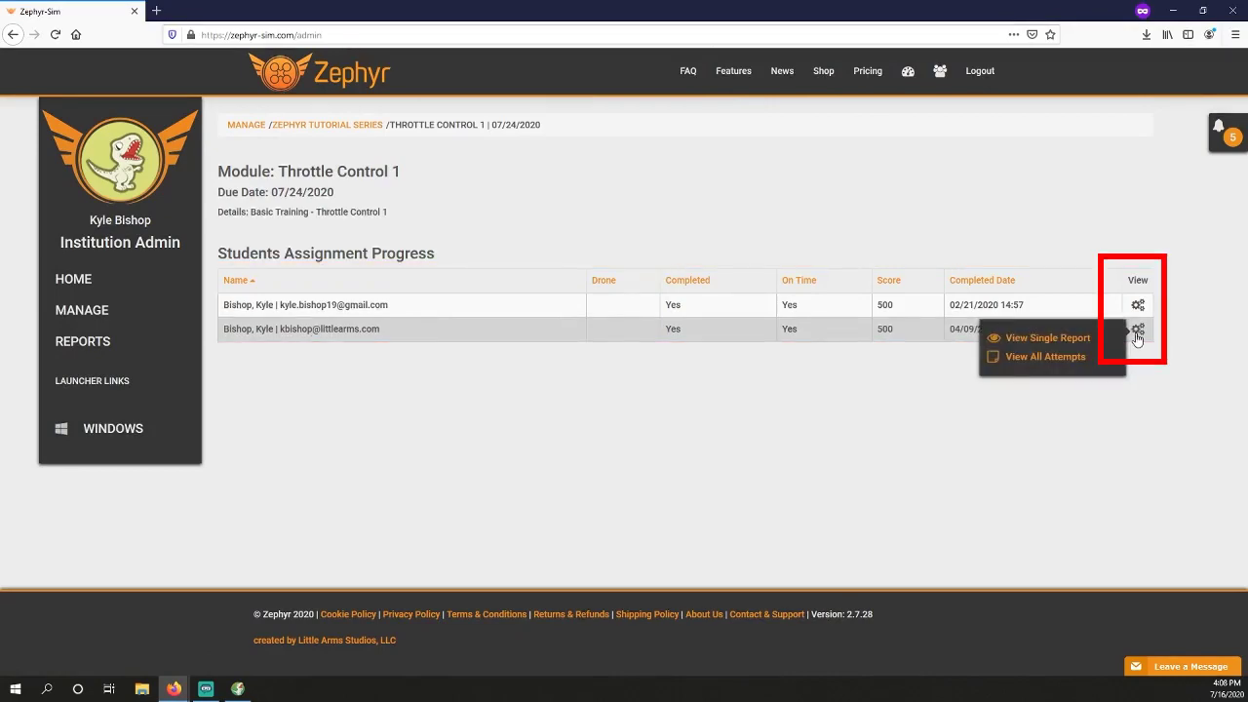
{"action": "left_click", "coordinate": [1051, 359]}
{"action": "scroll", "coordinate": [722, 308], "scroll_direction": "down", "scroll_amount": 10}
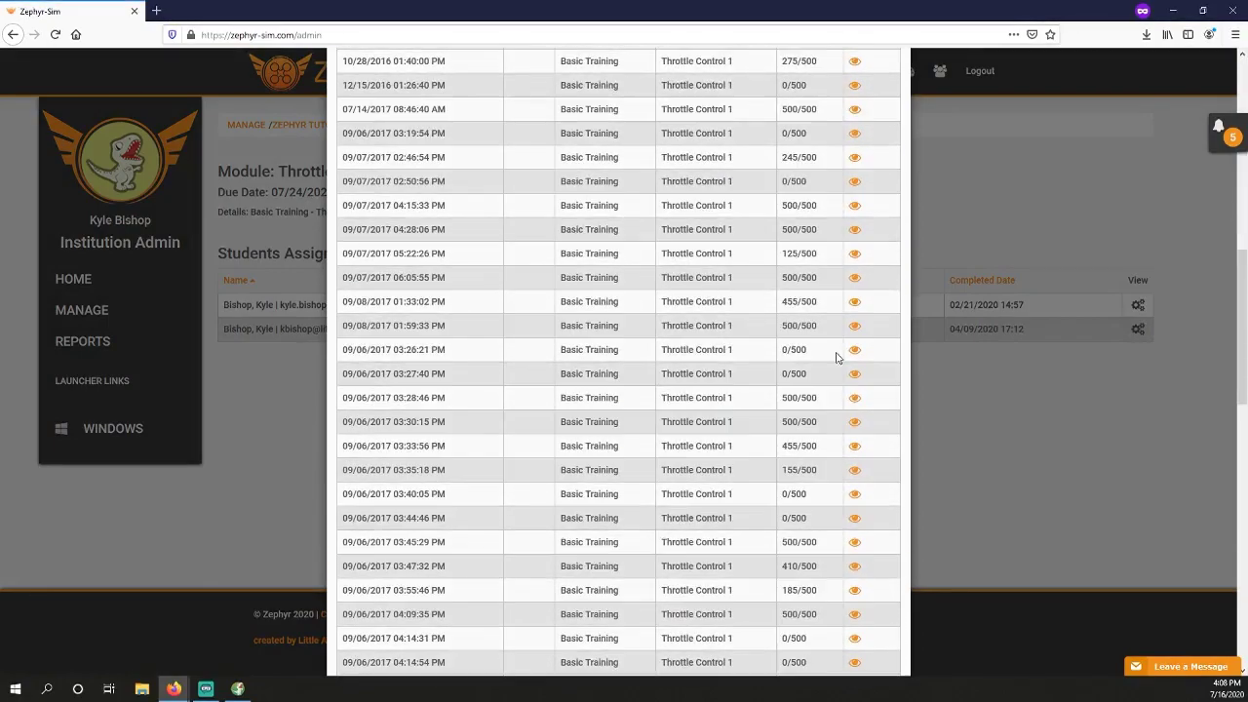
{"action": "left_click", "coordinate": [856, 445]}
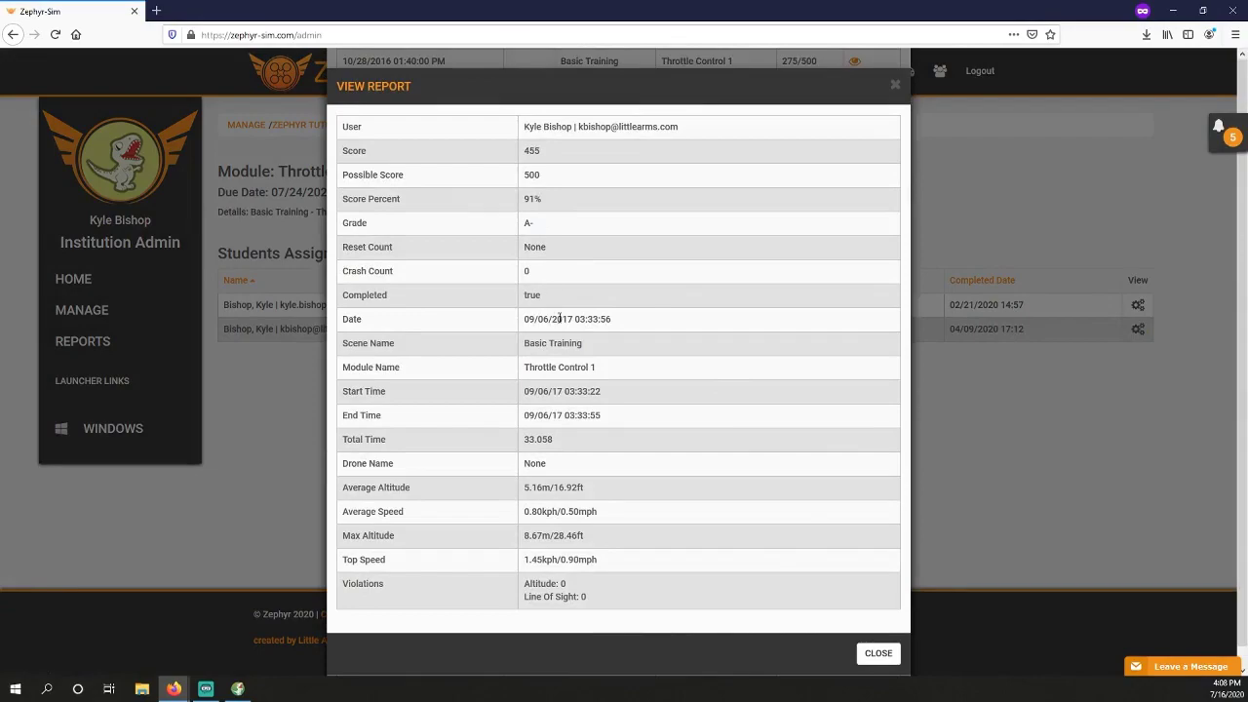
{"action": "left_click", "coordinate": [876, 653]}
{"action": "scroll", "coordinate": [864, 563], "scroll_direction": "down", "scroll_amount": 5}
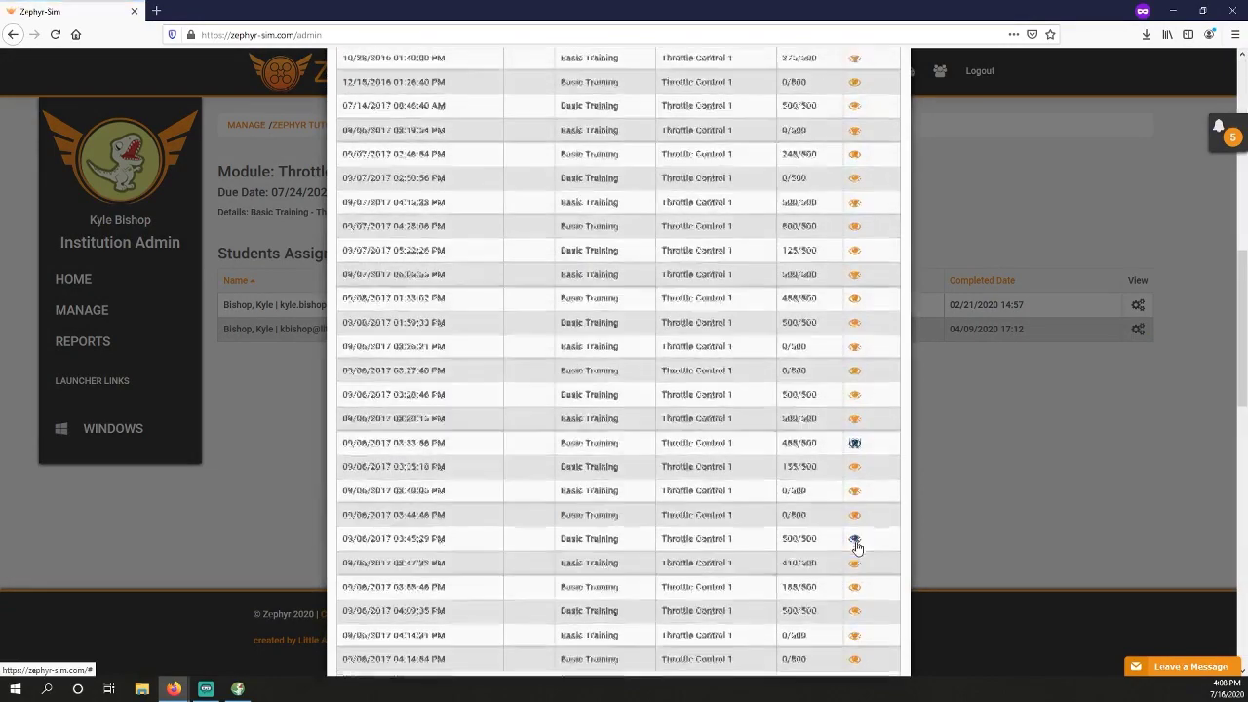
{"action": "scroll", "coordinate": [864, 563], "scroll_direction": "down", "scroll_amount": 3}
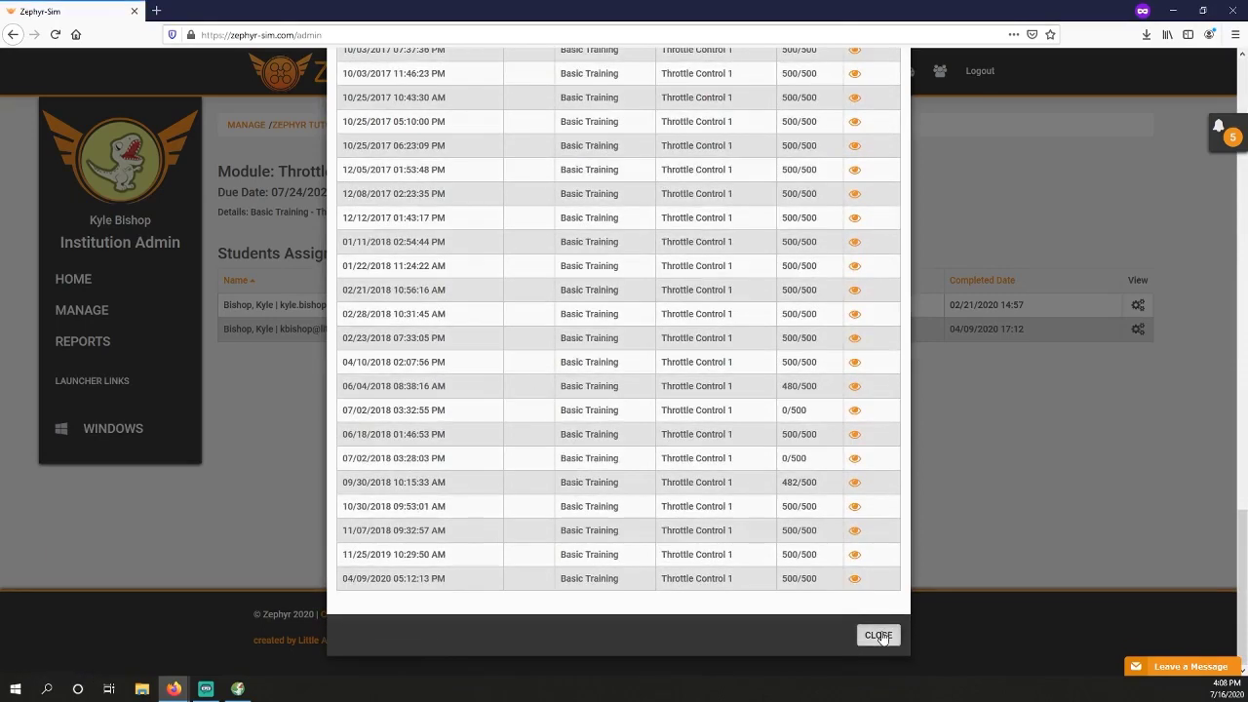
{"action": "left_click", "coordinate": [877, 632]}
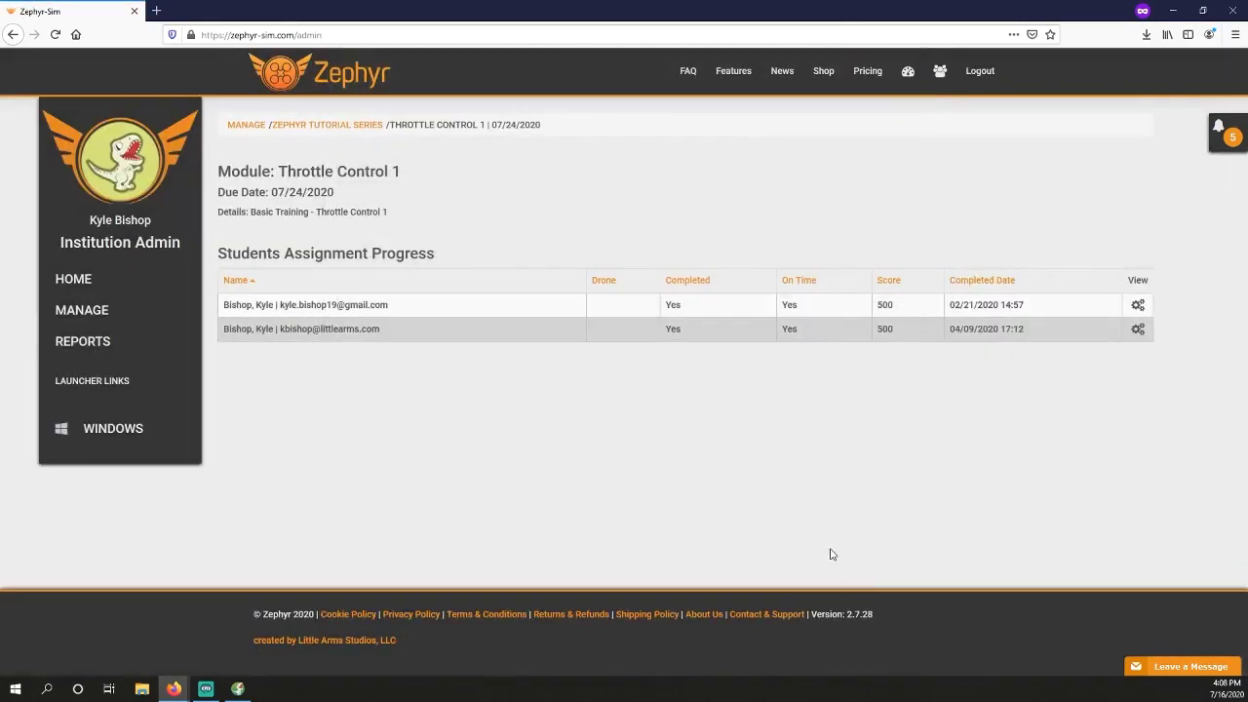
{"action": "left_click", "coordinate": [1136, 330]}
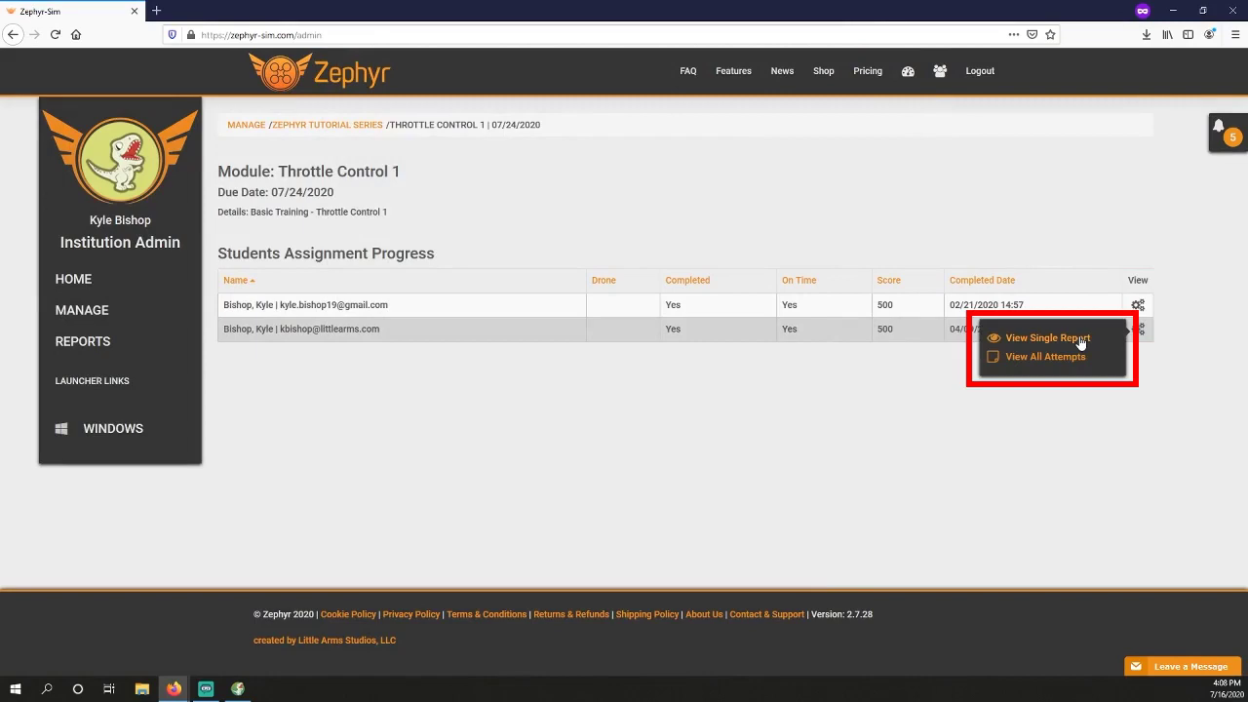
{"action": "left_click", "coordinate": [1047, 338]}
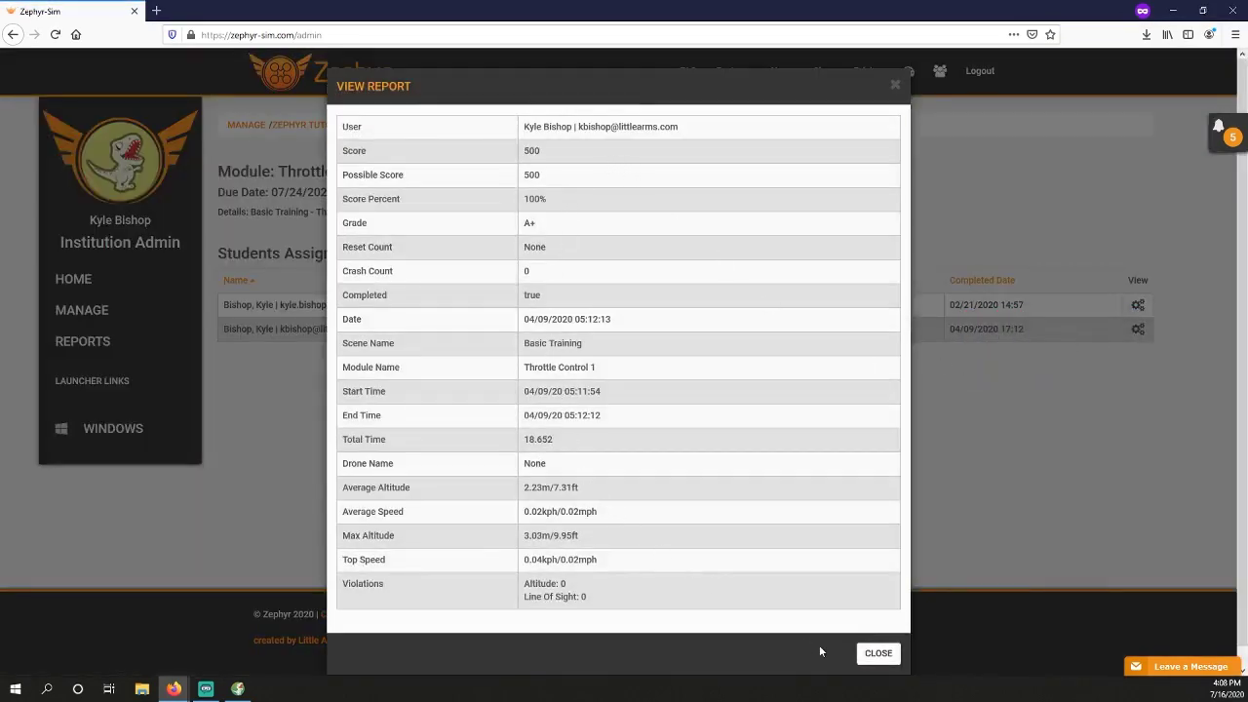
{"action": "left_click", "coordinate": [877, 654]}
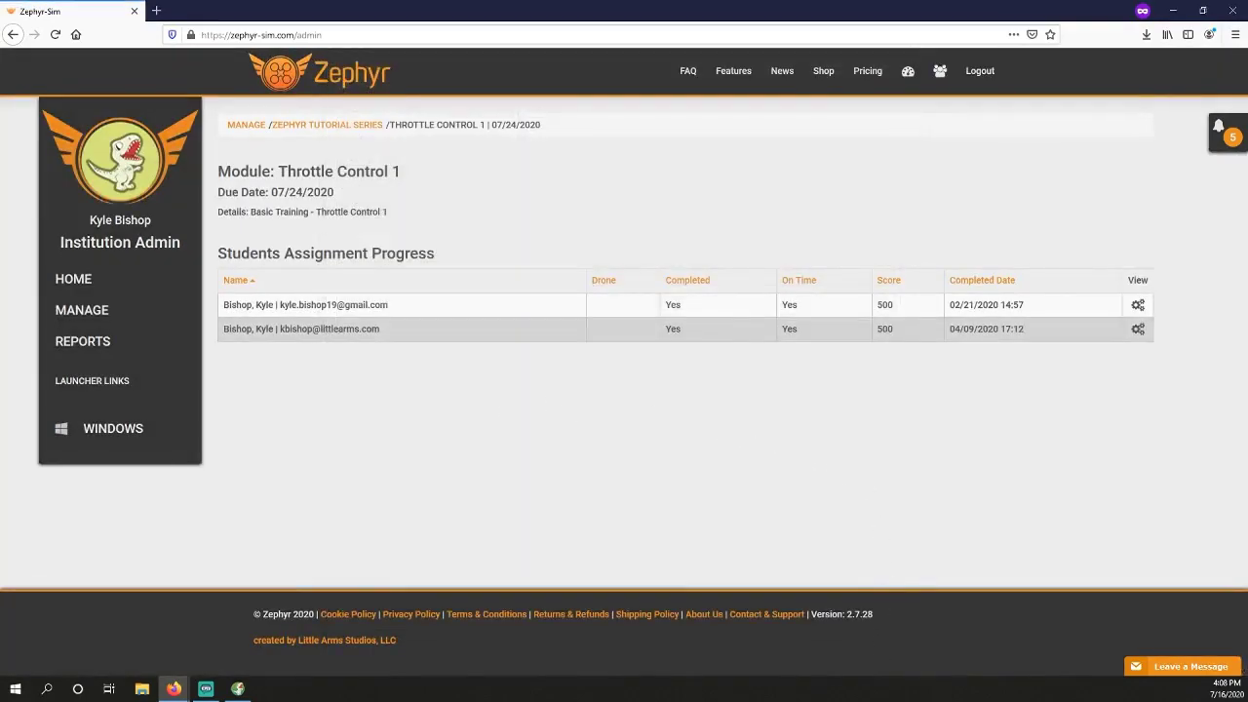
{"action": "key", "text": "alt+Tab"}
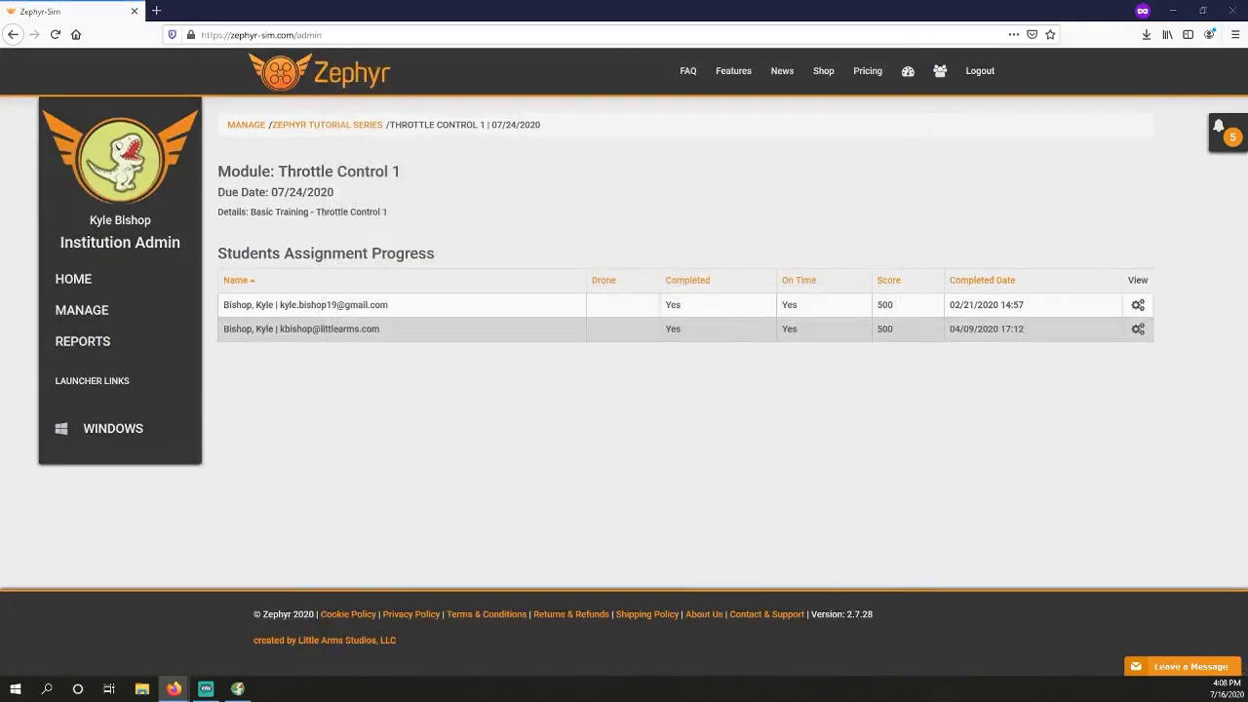